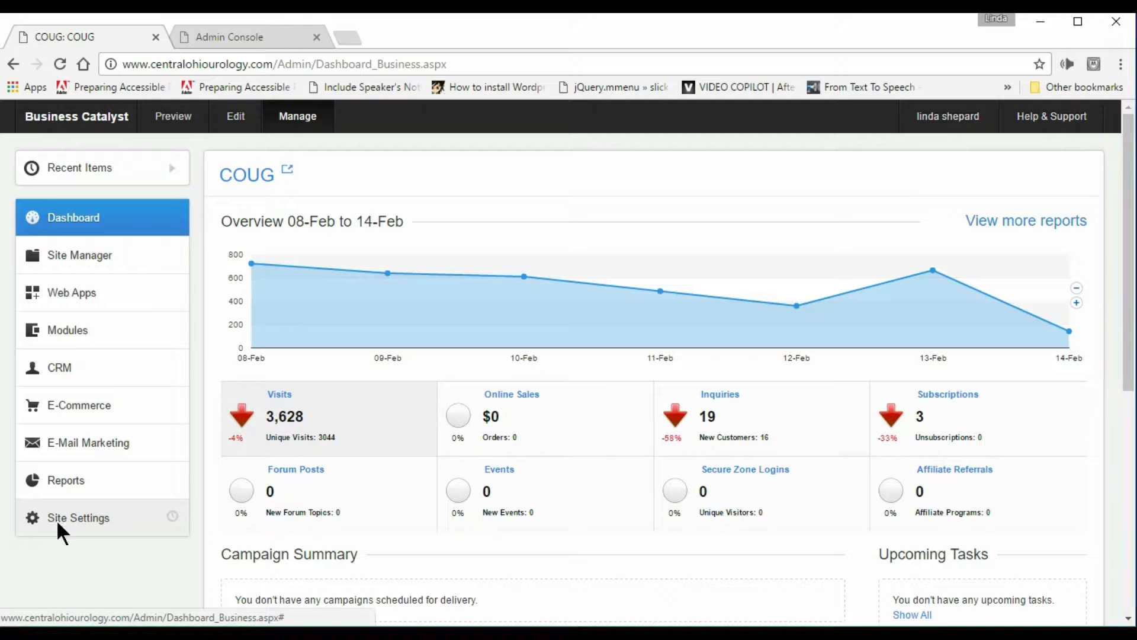
- In the site's category settings, add a public sub-category named "Worthington: Wilson Bridge Rd." under Locations and save it
scroll(59, 521, "down", 3)
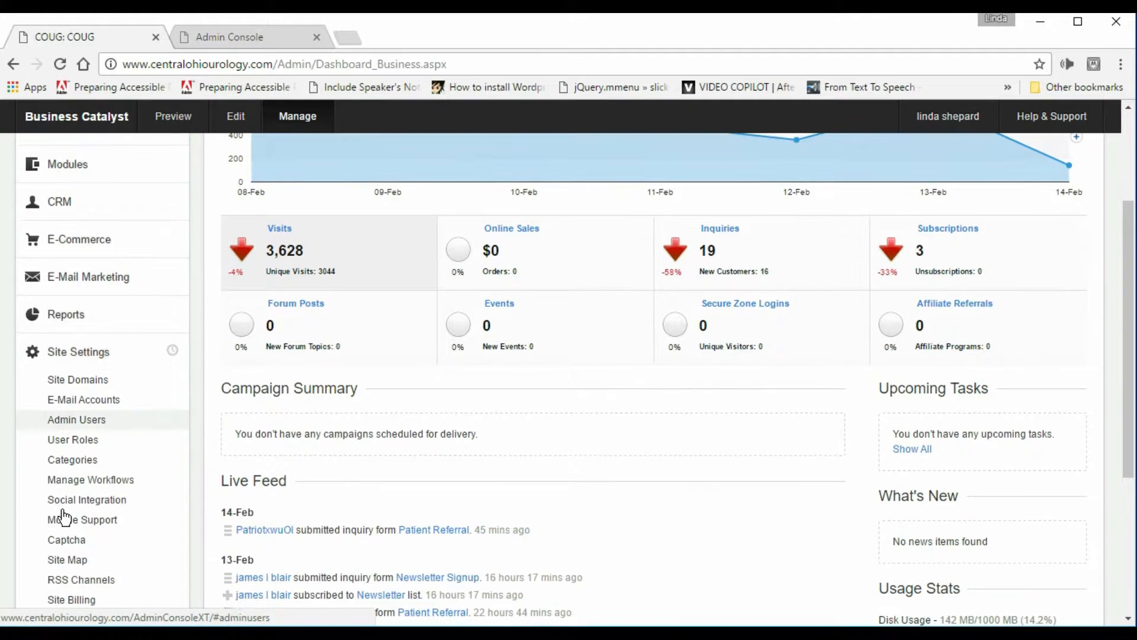
left_click(71, 459)
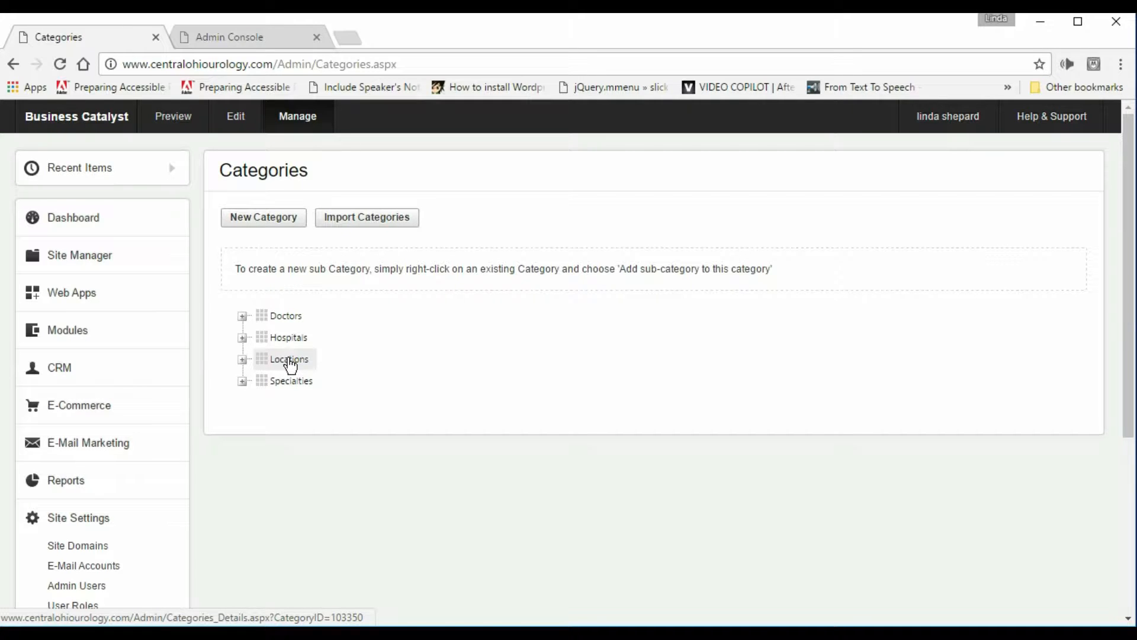
right_click(289, 360)
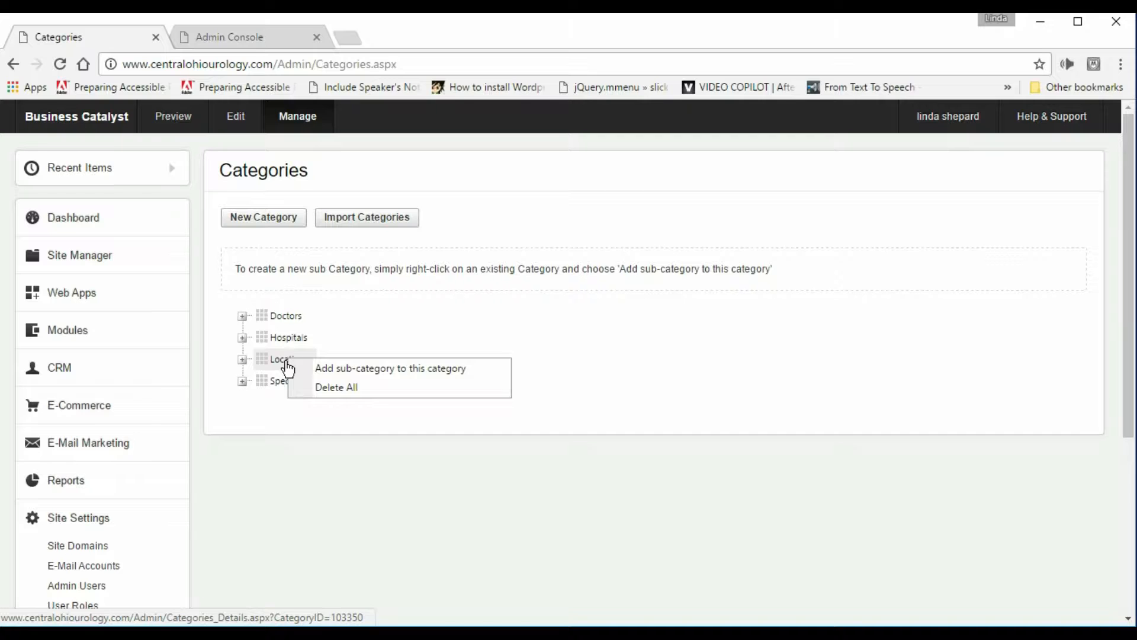
left_click(409, 372)
left_click(379, 296)
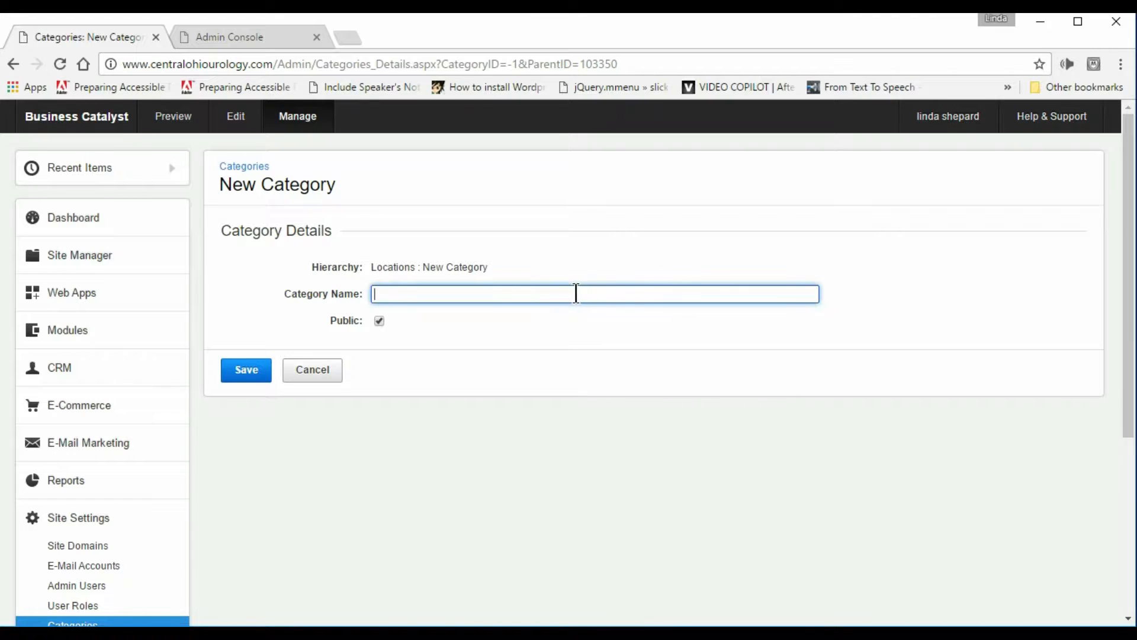
type("Wor")
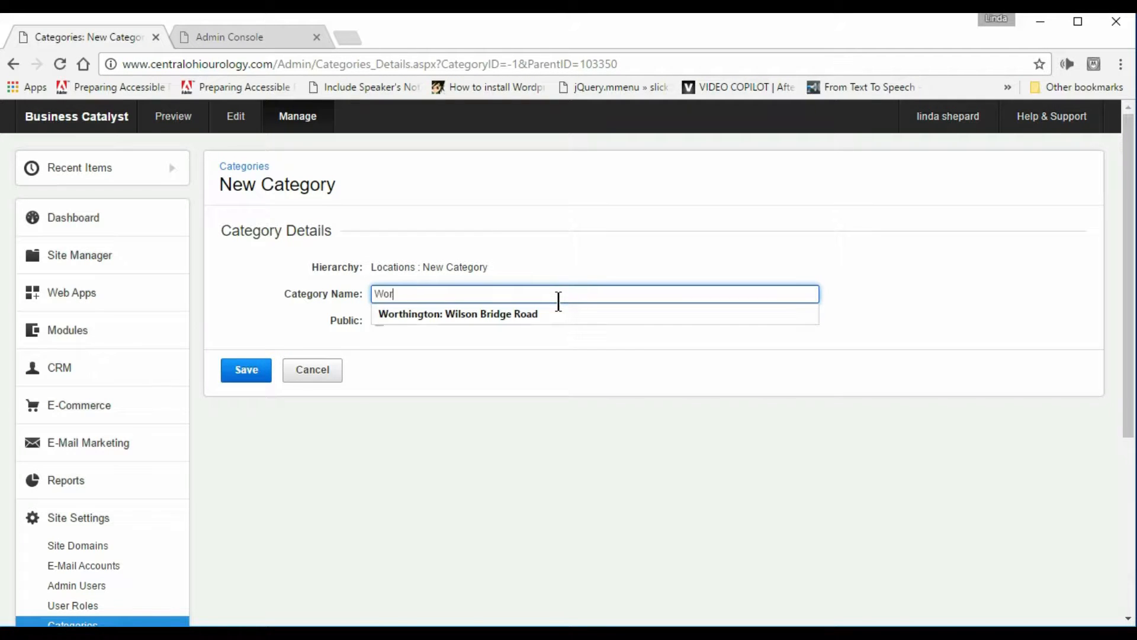
type("thington: Wilson Bridge R")
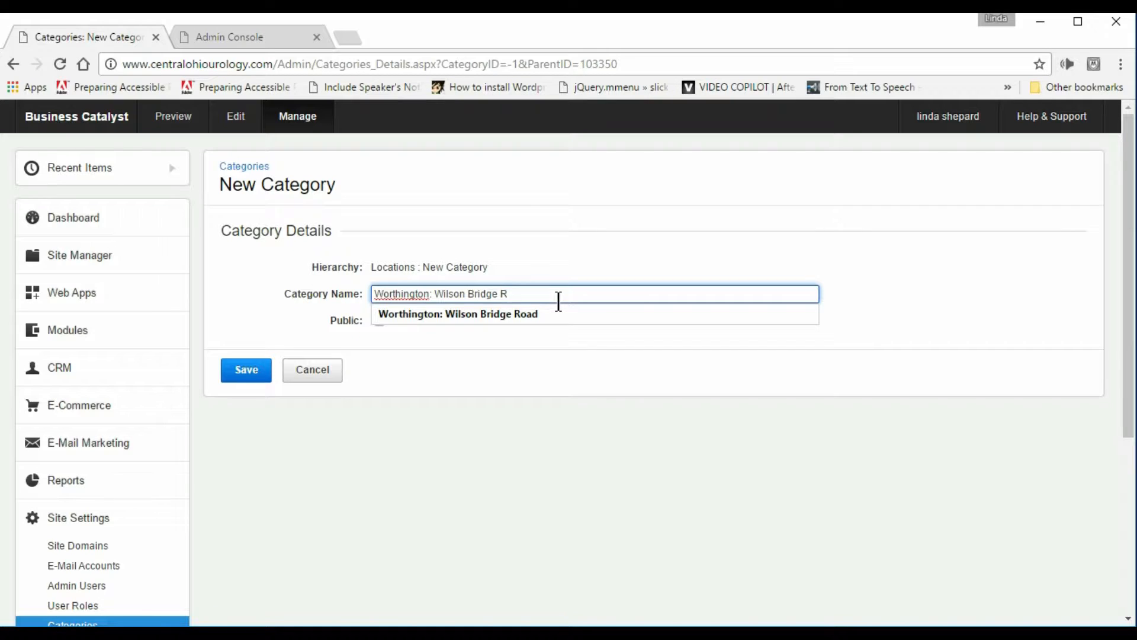
type("d.")
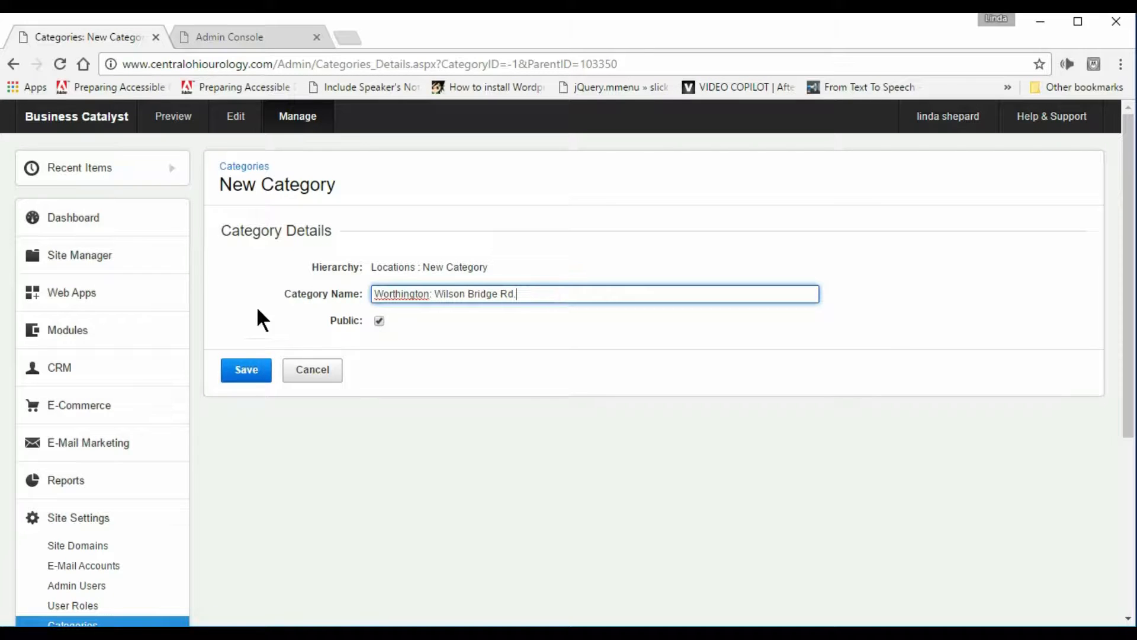
left_click(252, 375)
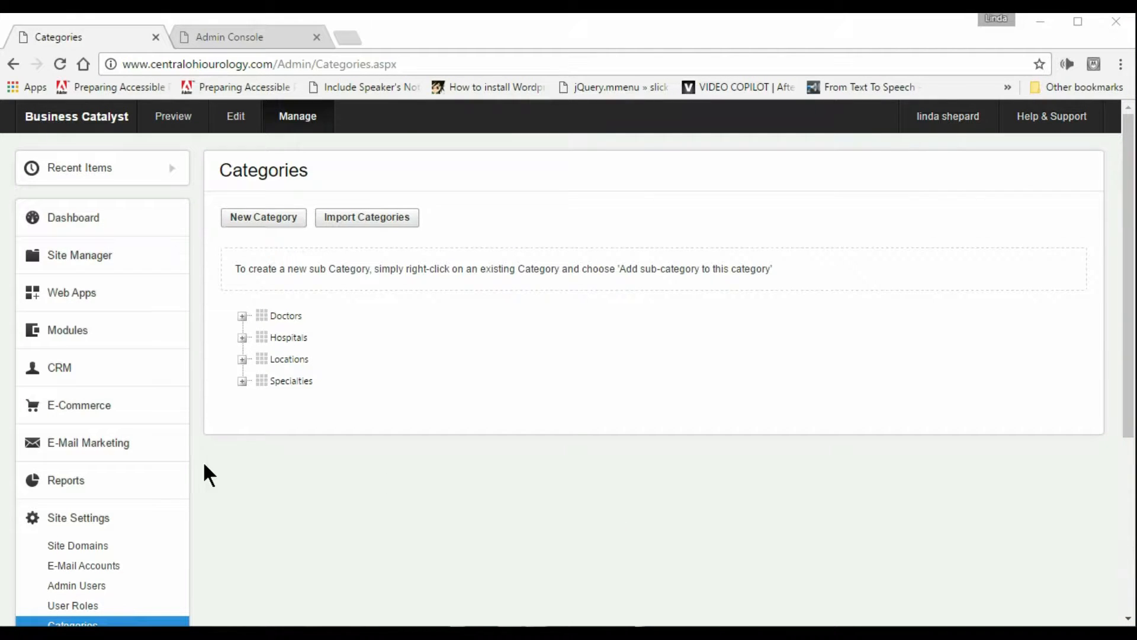
- Start a new item in the Locations web app and name it "Worthington: Wilson Bridge Rd."
left_click(67, 293)
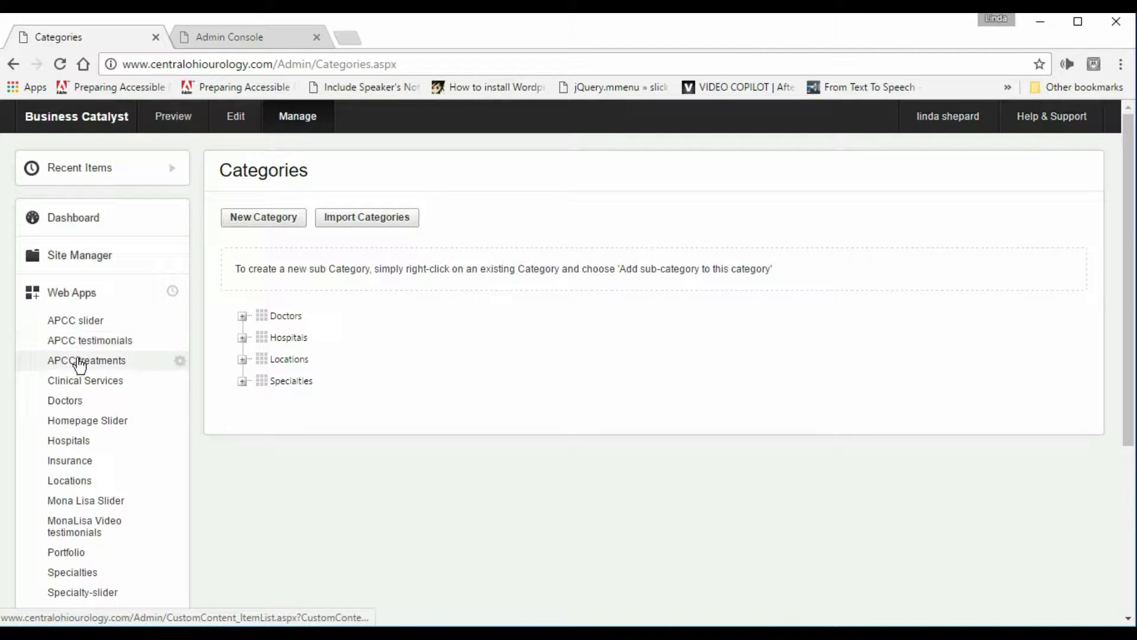
left_click(70, 483)
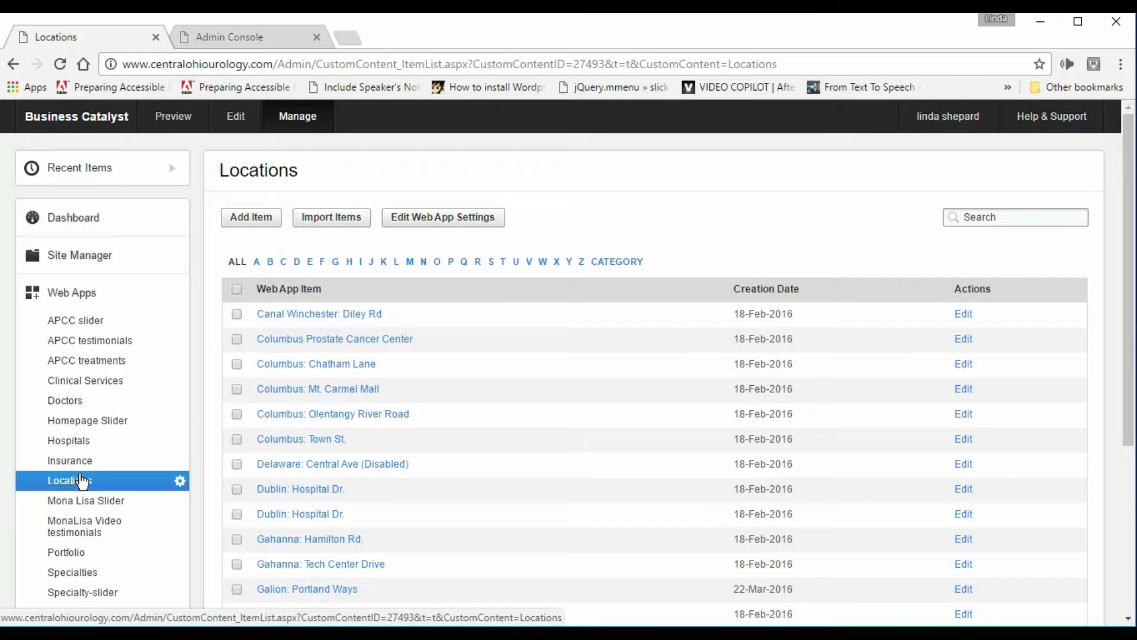
left_click(258, 218)
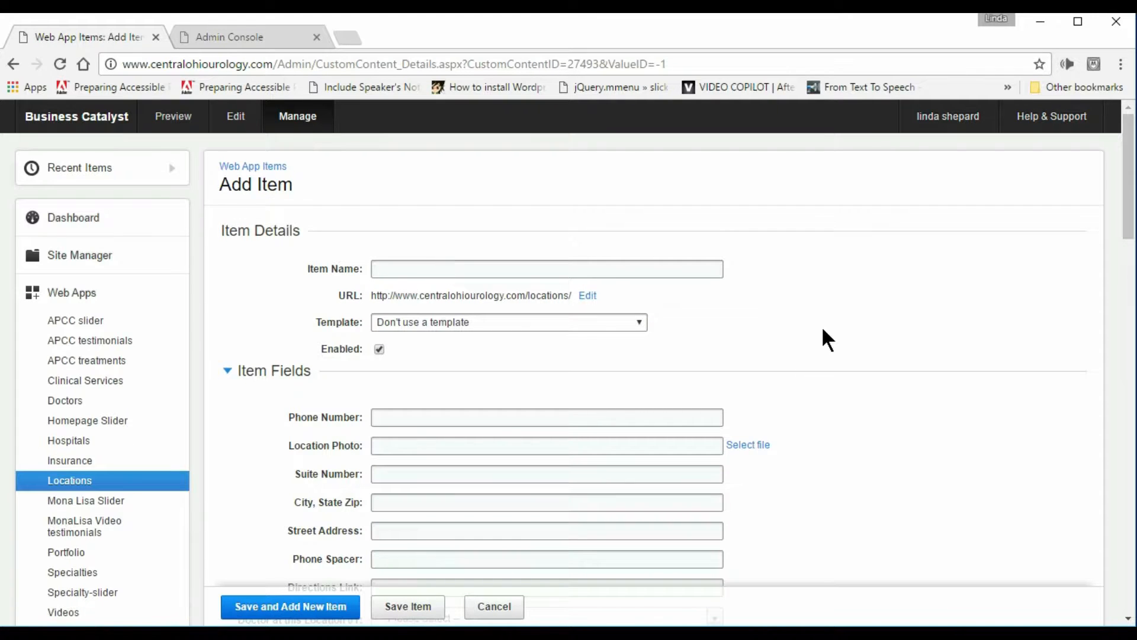
scroll(823, 326, "down", 2)
left_click(402, 185)
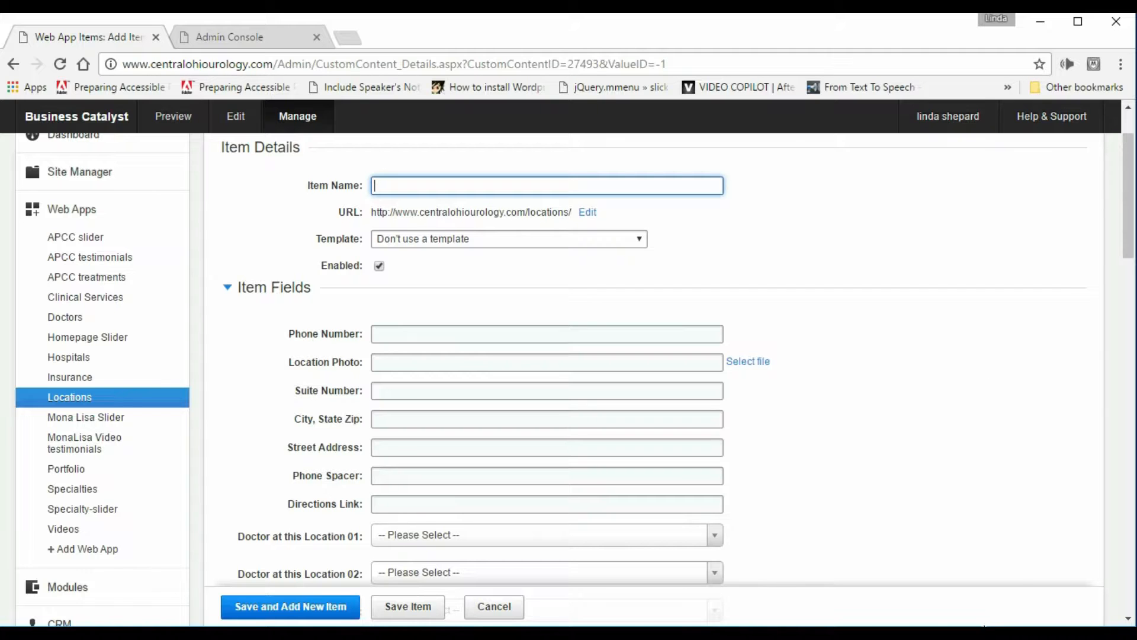
key("alt+Tab")
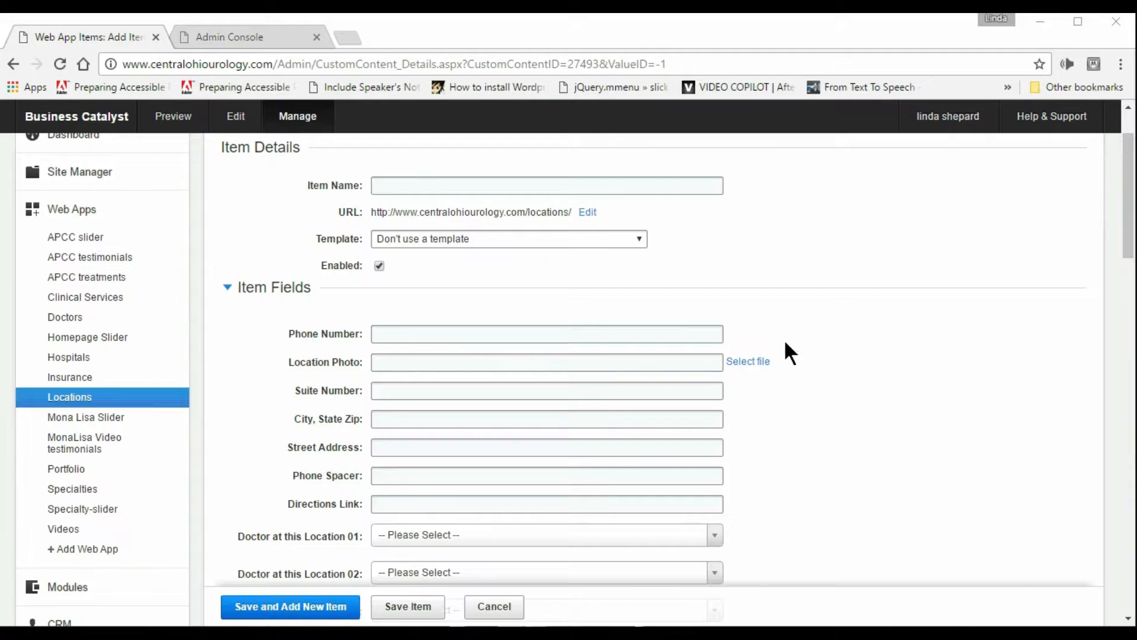
left_click(405, 185)
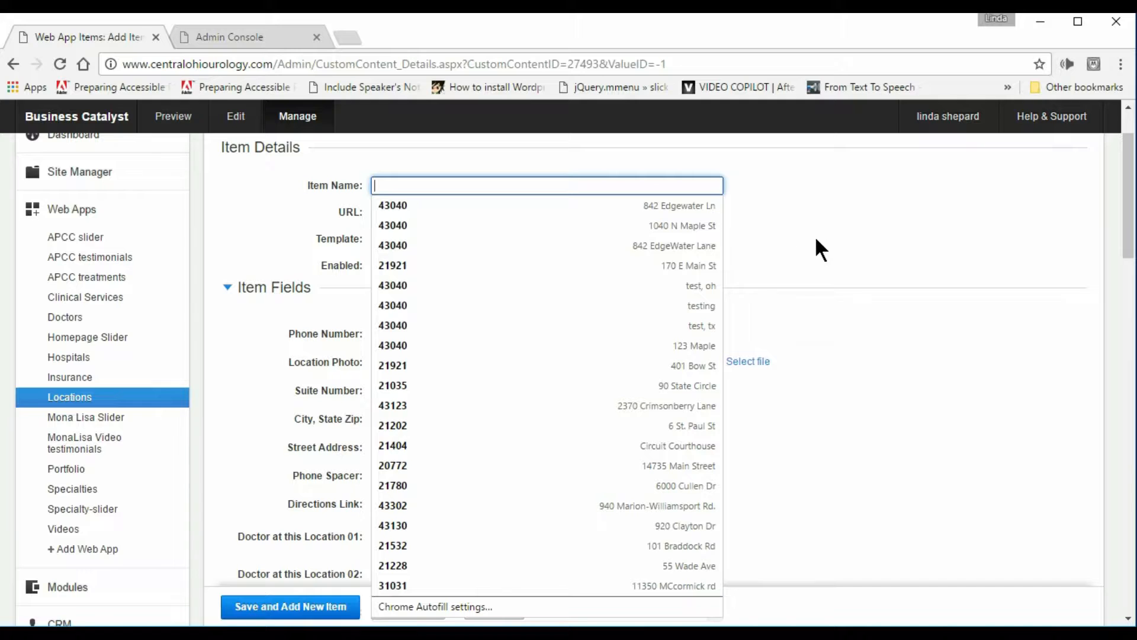
type("Worthing")
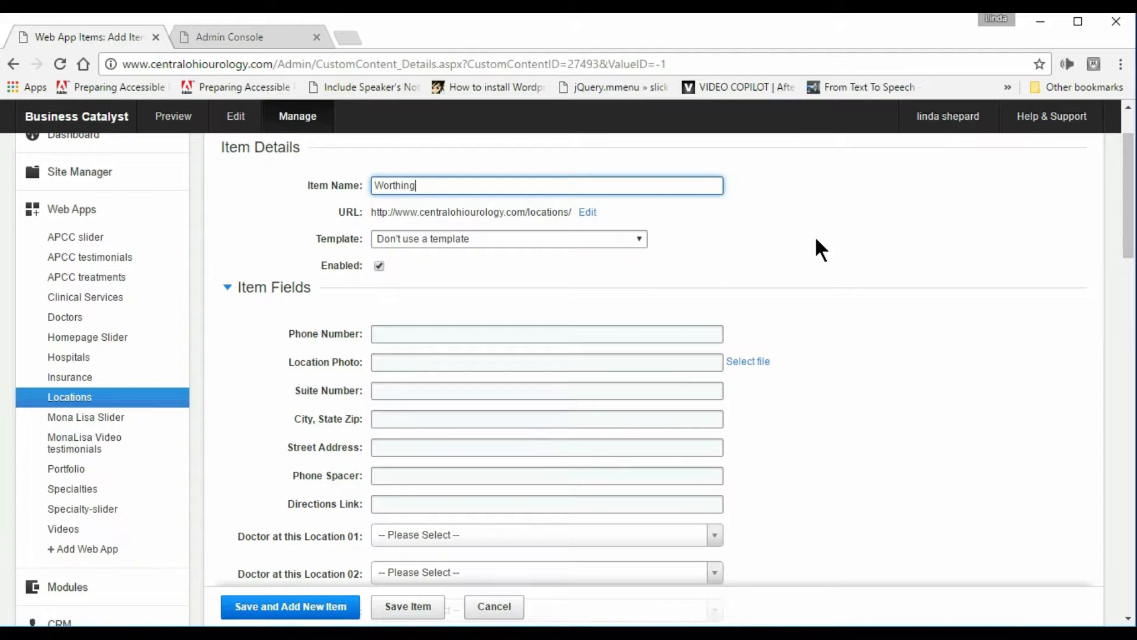
type("ton: Wilson Bridge Rd.")
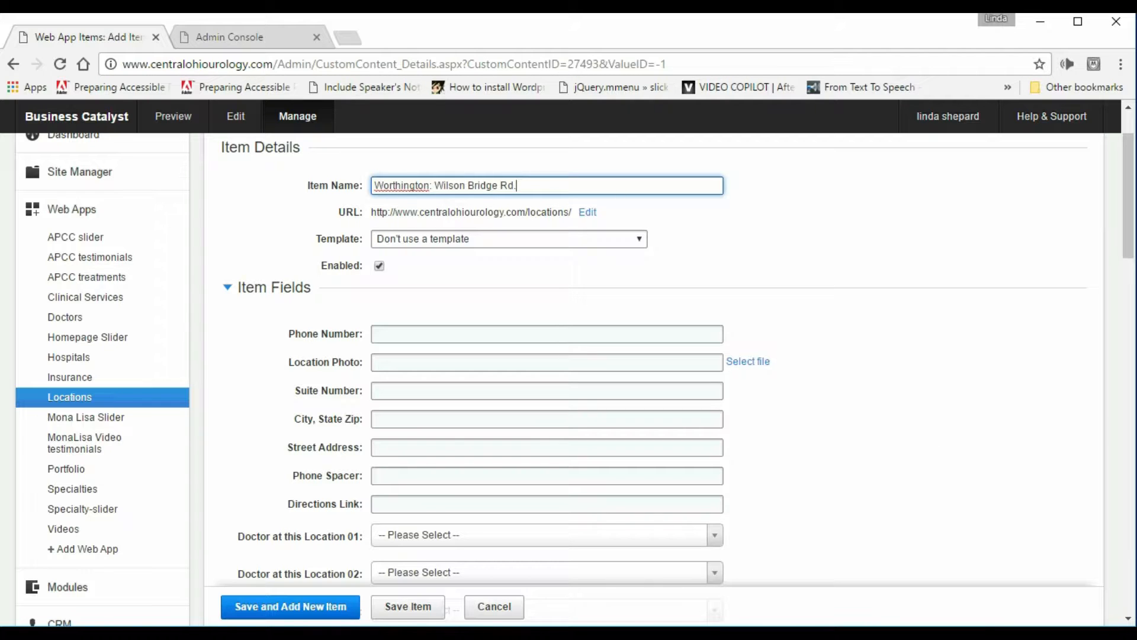
key("alt+Tab")
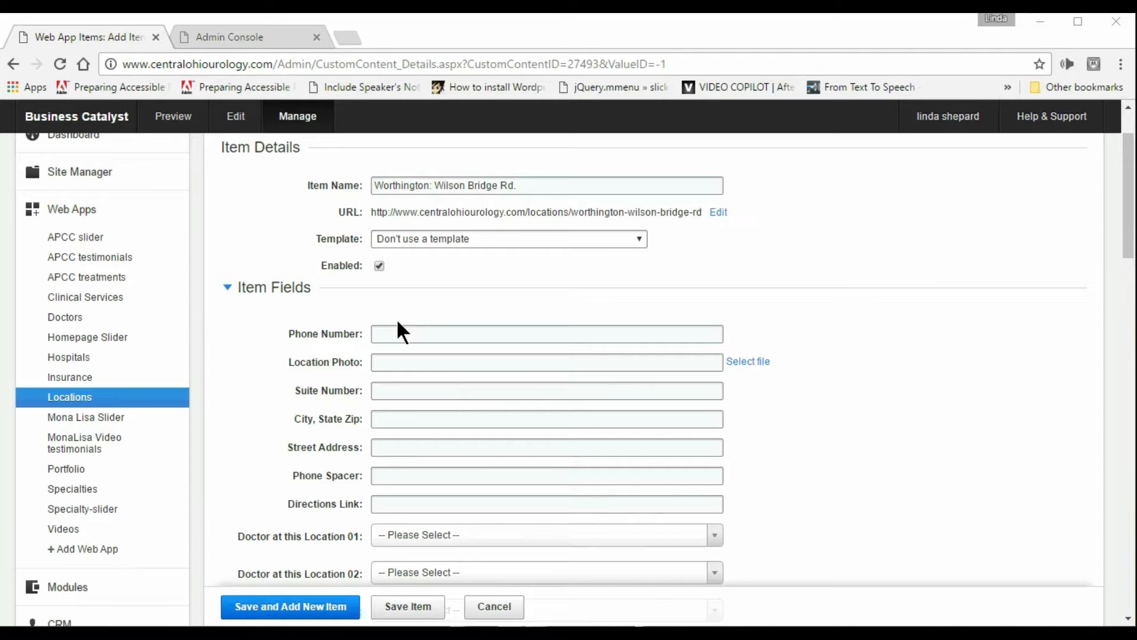
- Upload Wilson Bridge.png from the computer's urology folder to /_assets/img/ and insert it as the location photo
left_click(375, 363)
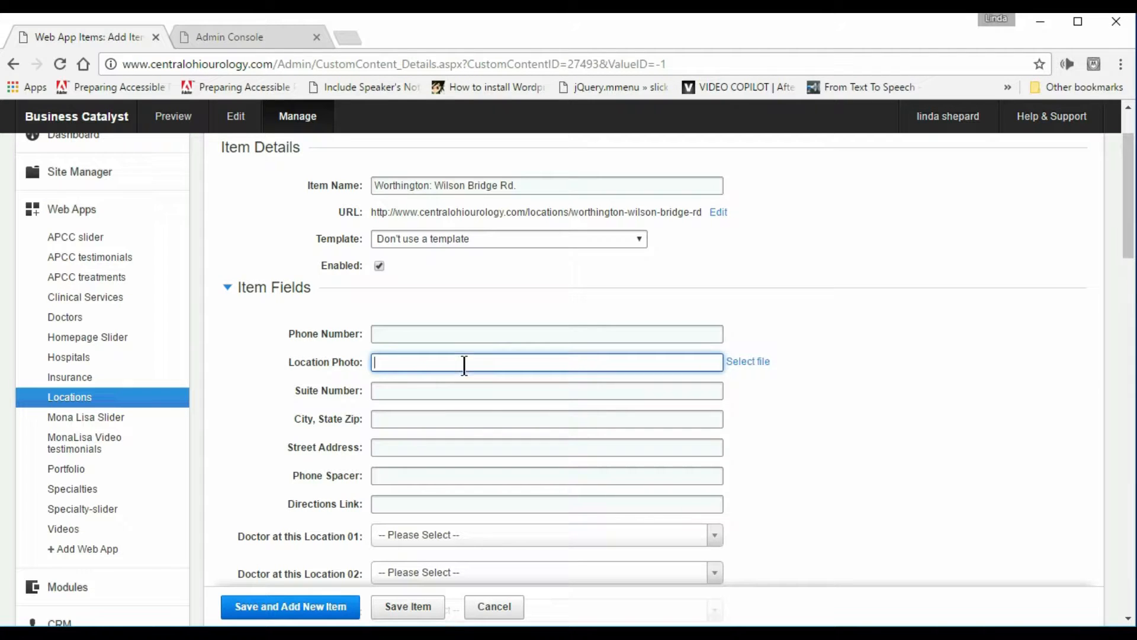
left_click(751, 363)
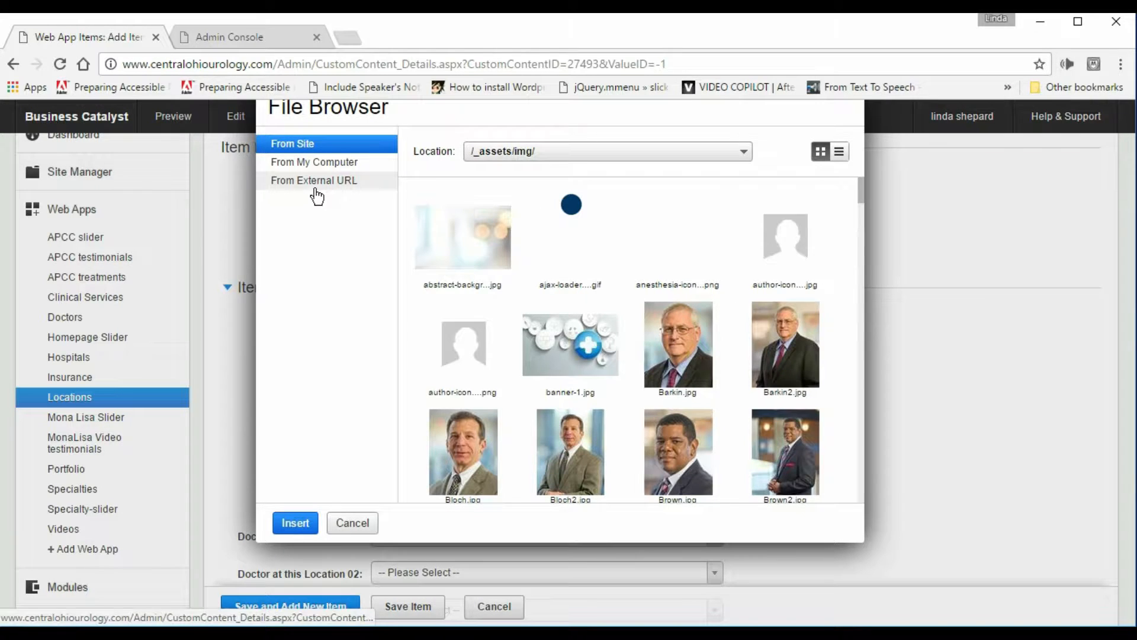
left_click(310, 163)
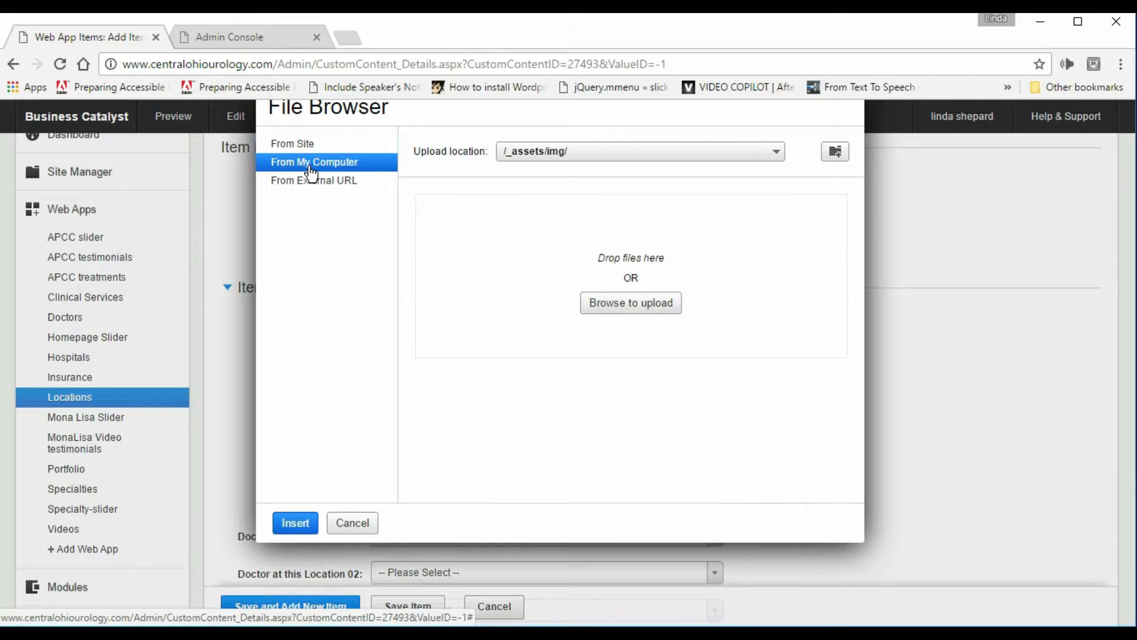
left_click(617, 300)
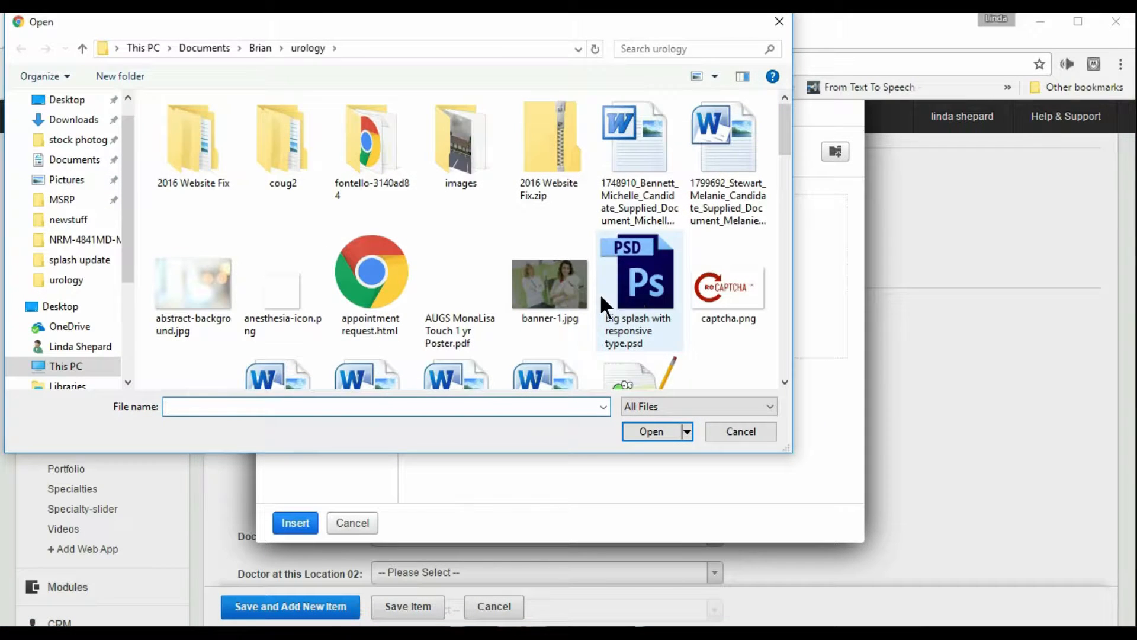
scroll(443, 254, "down", 1)
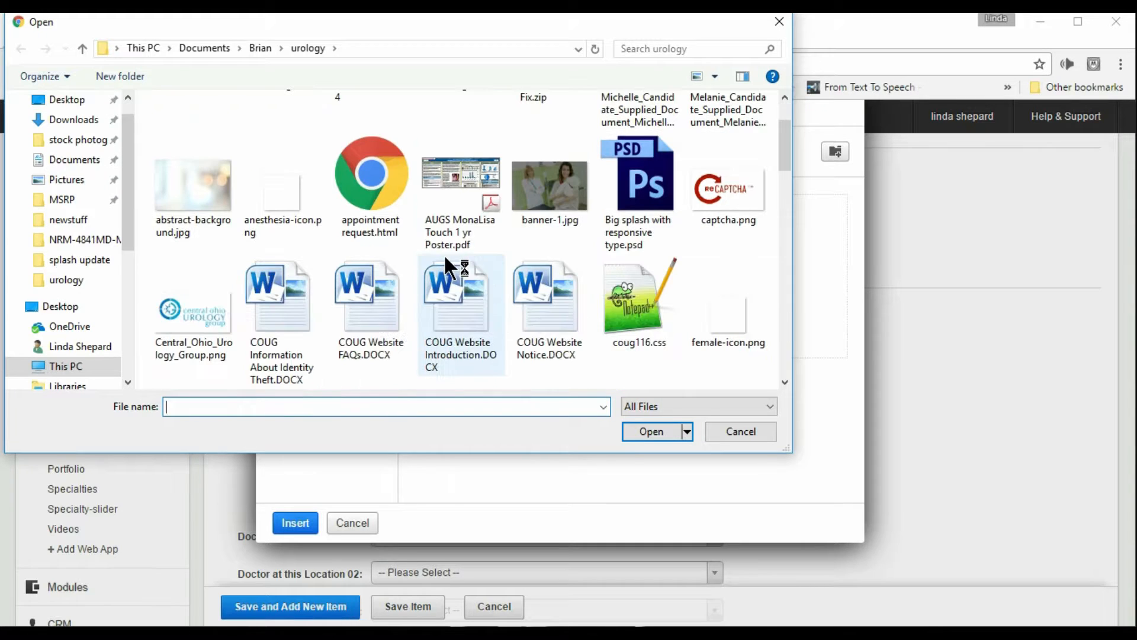
scroll(444, 254, "down", 1)
scroll(450, 259, "down", 2)
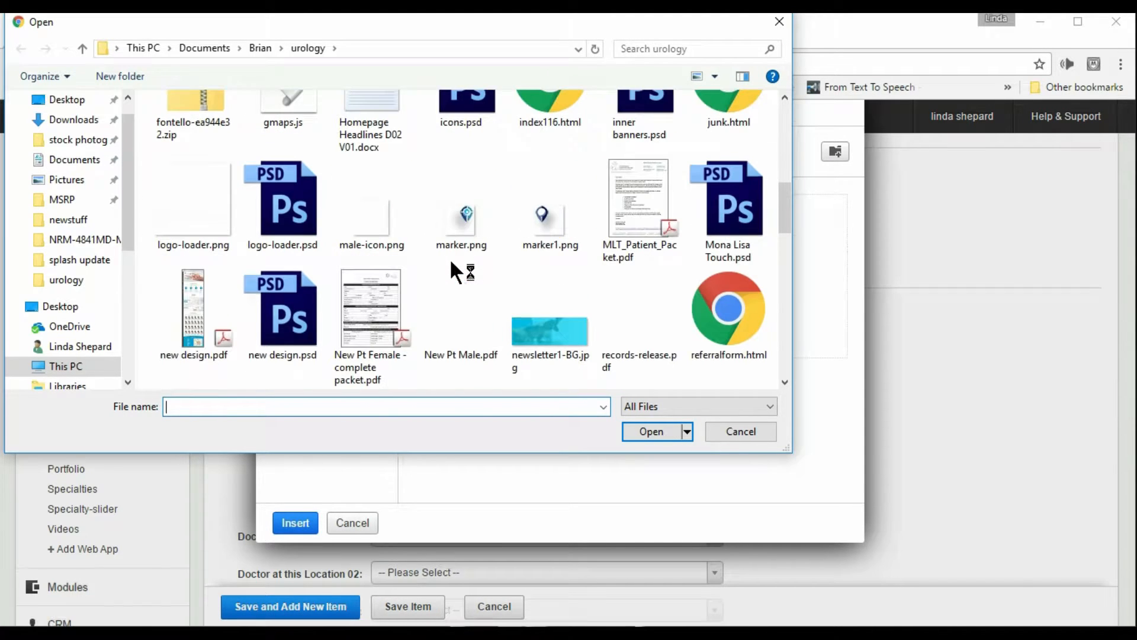
scroll(451, 262, "down", 3)
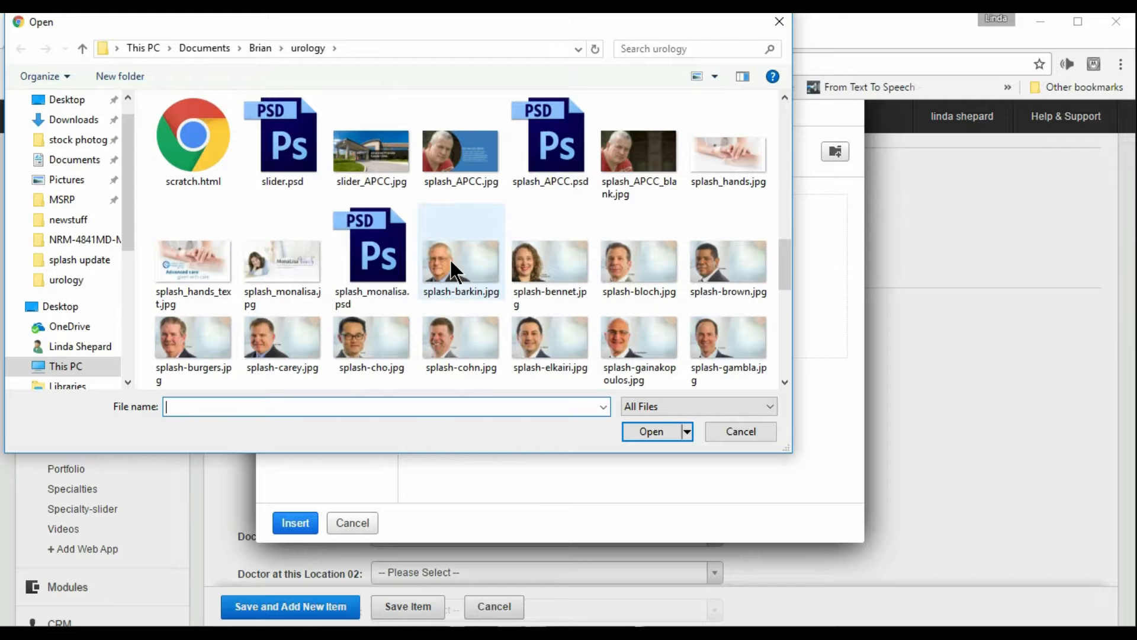
scroll(449, 259, "down", 2)
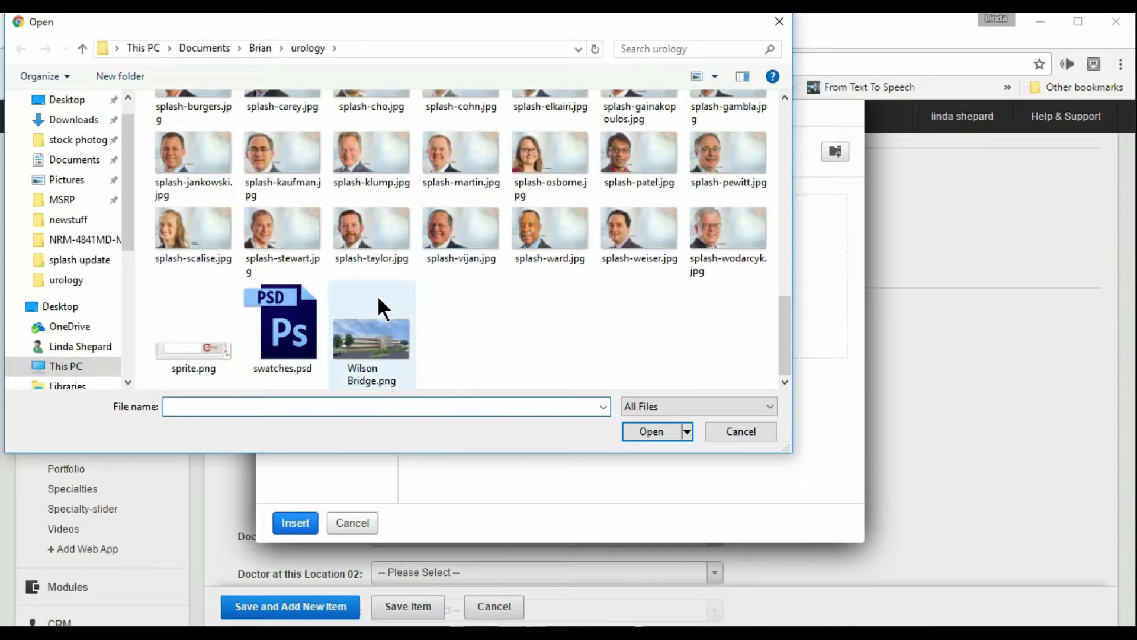
left_click(364, 338)
left_click(643, 430)
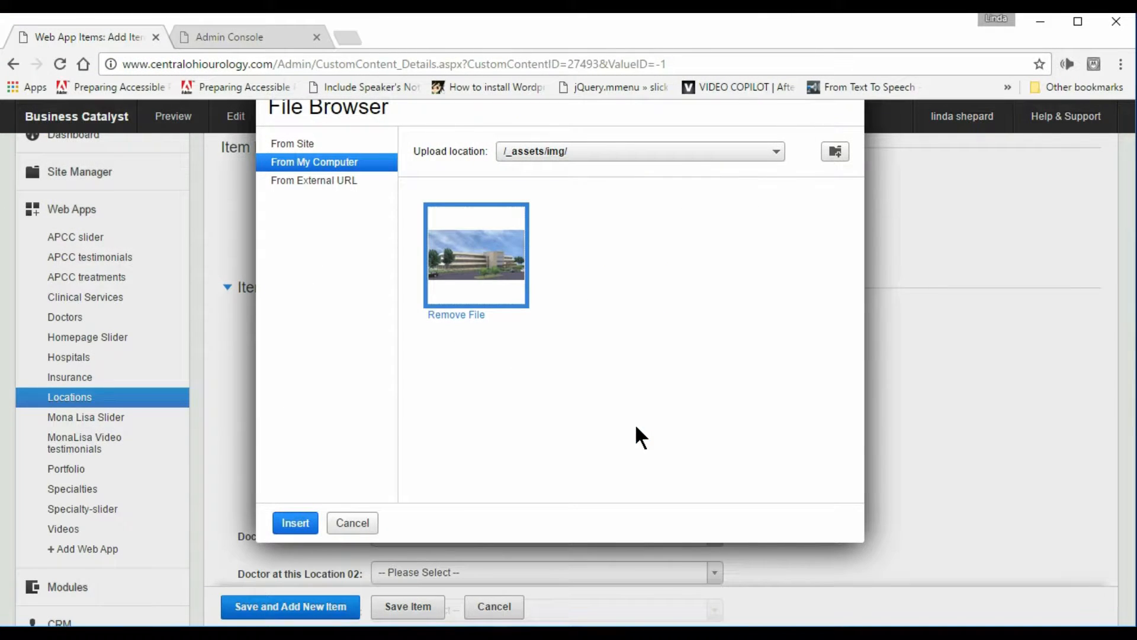
left_click(295, 523)
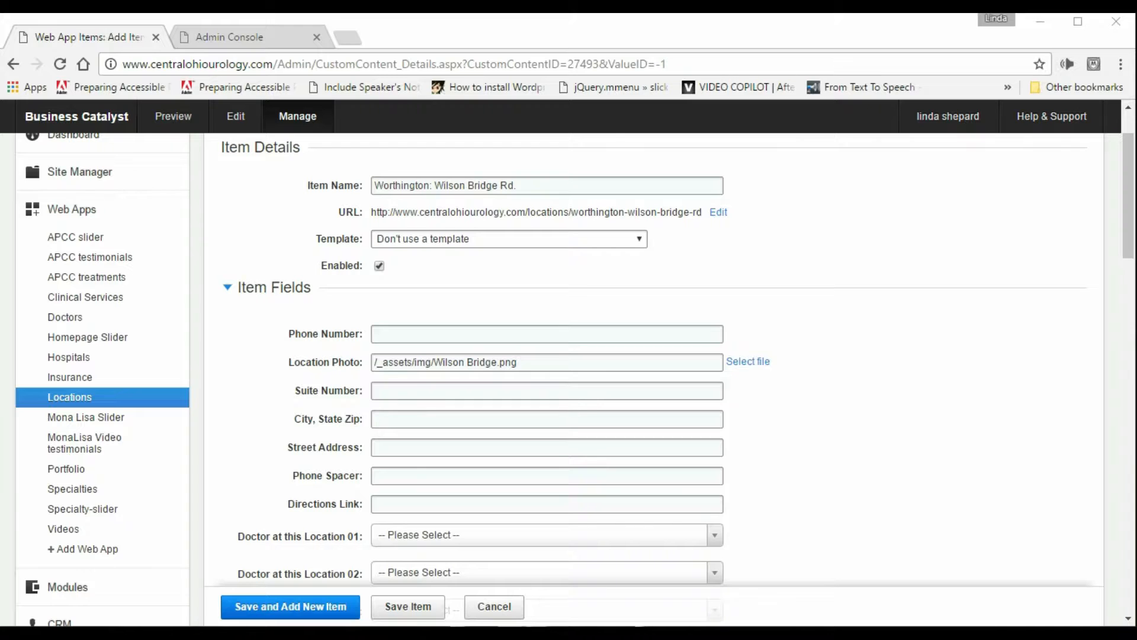
- Fill in the location's city, state and zip, and its street address, leaving the suite number blank
left_click(385, 390)
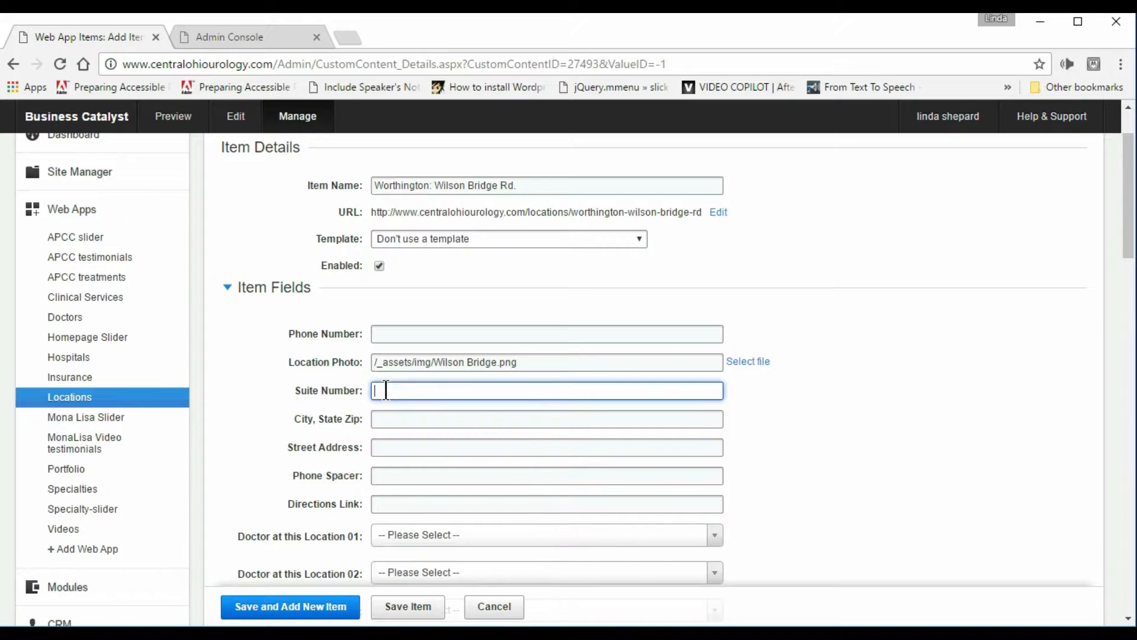
left_click(402, 419)
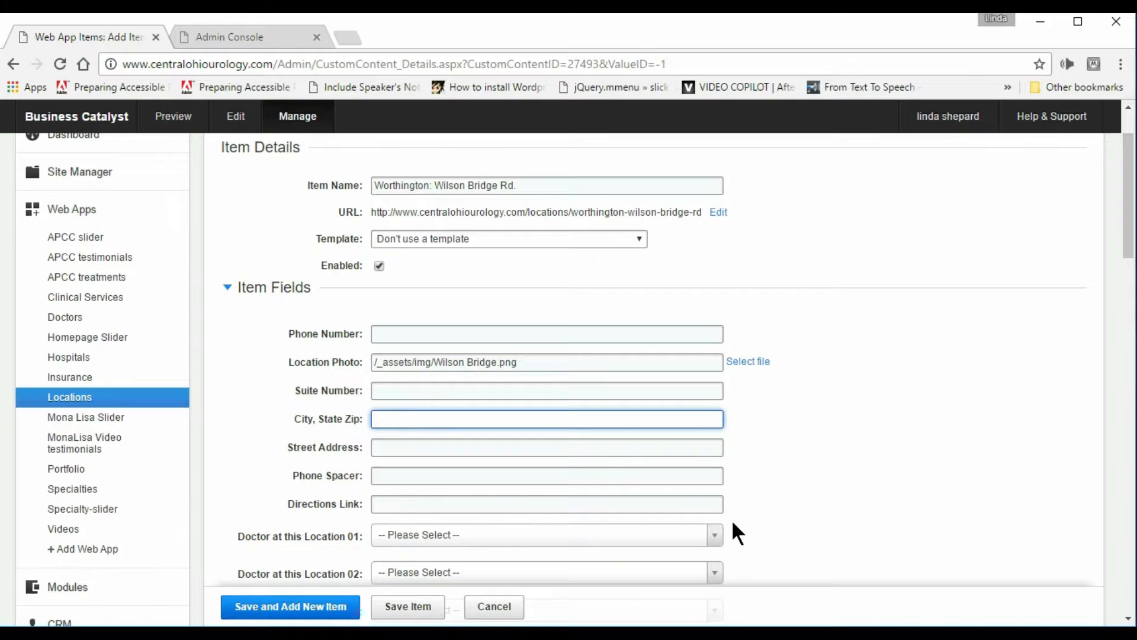
type("Worthington OH 43085")
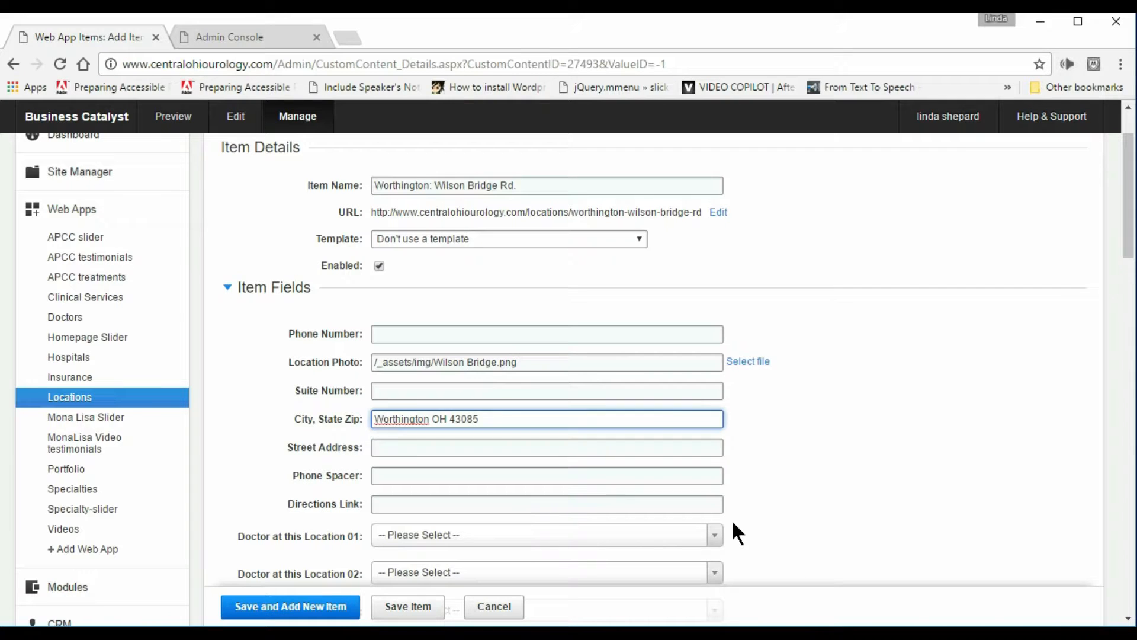
key("Tab")
type("350 West W")
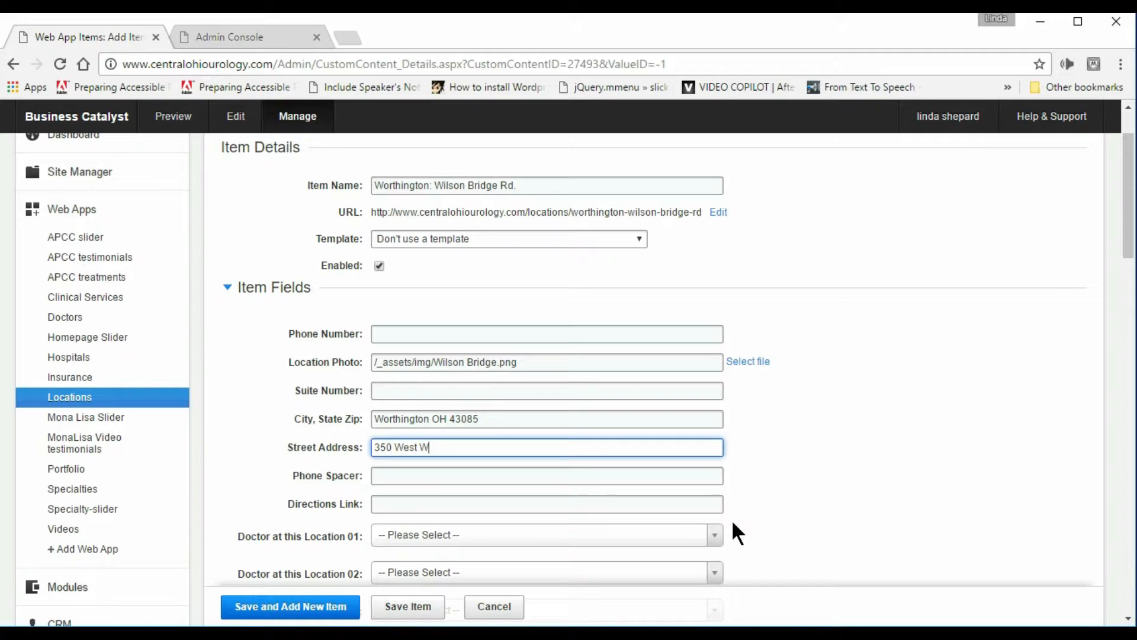
type("ilson Bridge Rd.")
- Insert "West" into the item name so it reads "Worthington: West Wilson Bridge Rd."
left_click(435, 185)
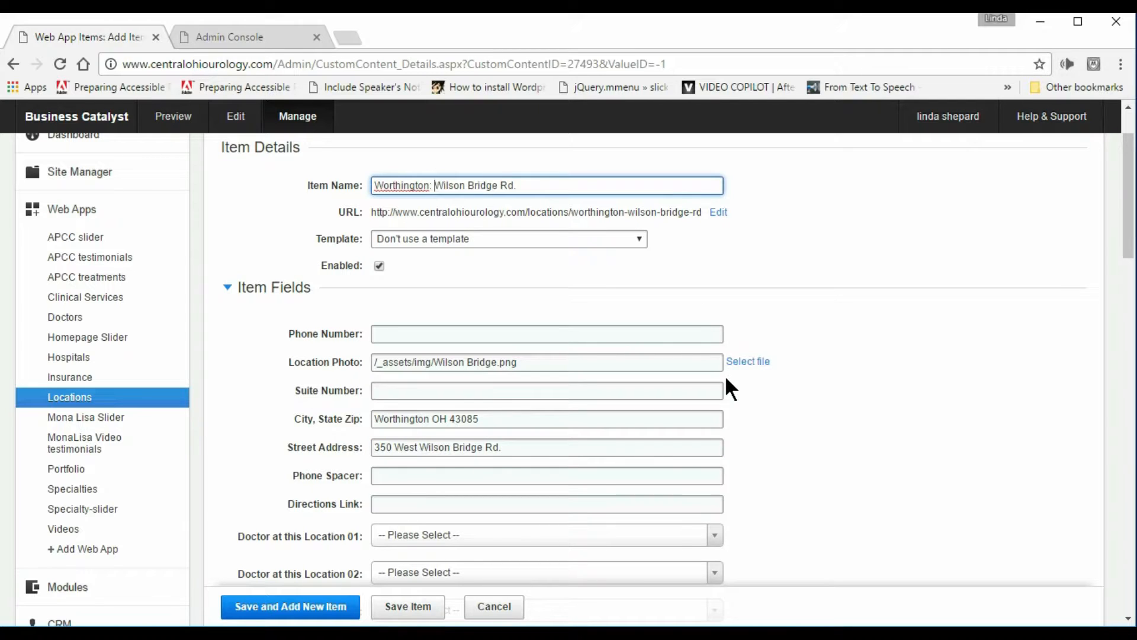
type("West")
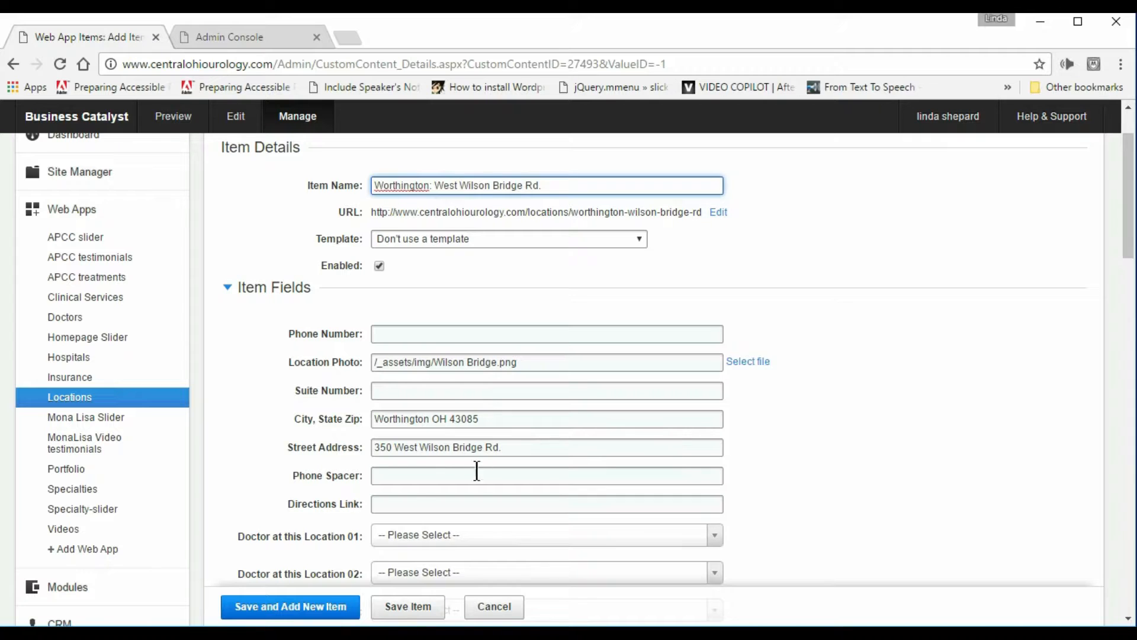
left_click(407, 506)
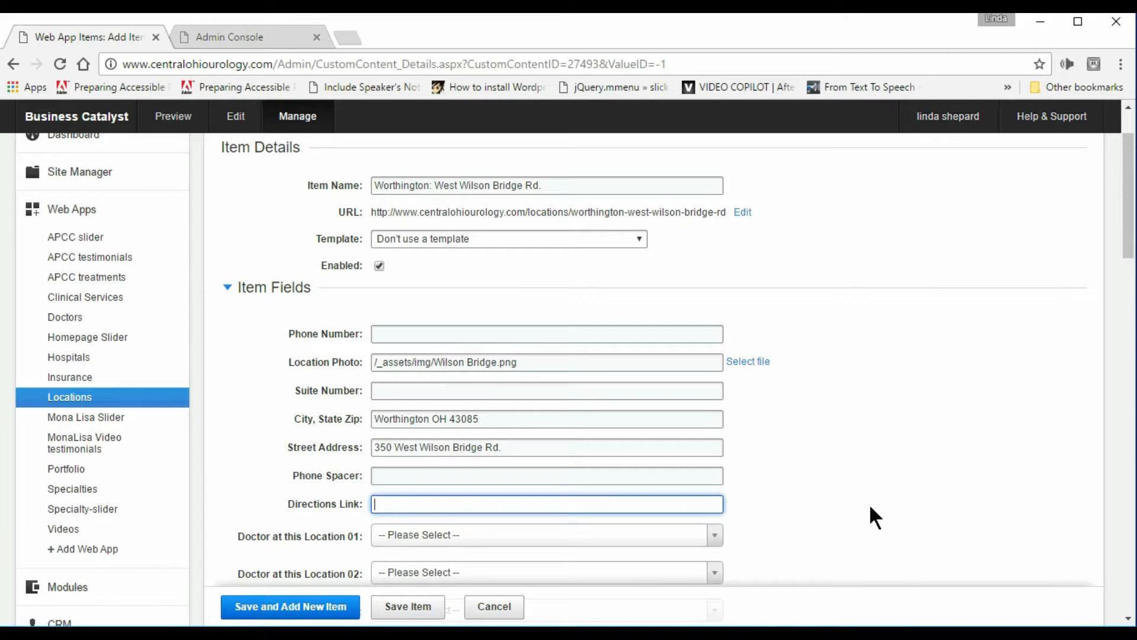
scroll(896, 461, "down", 3)
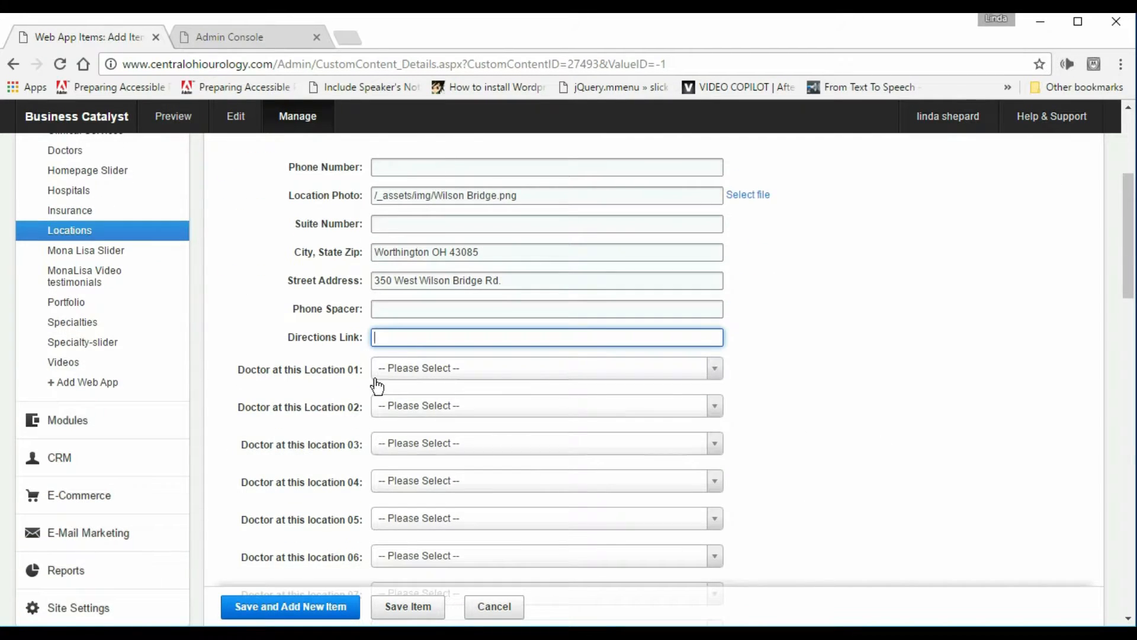
- Check the doctor choices available for the location and leave all doctor fields unselected
left_click(715, 372)
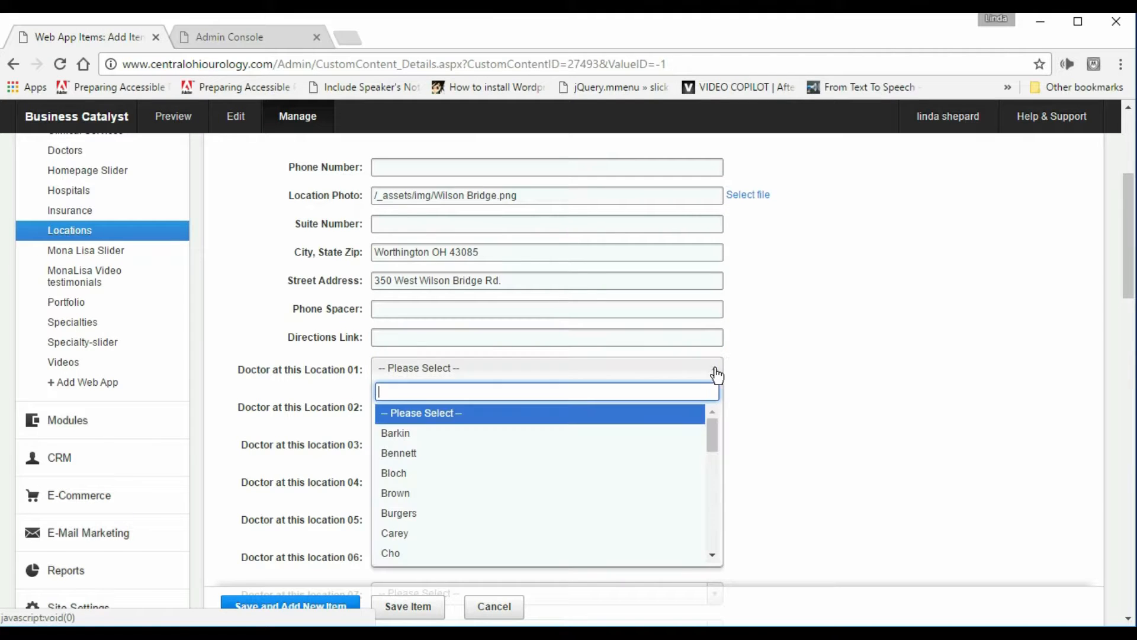
left_click(814, 363)
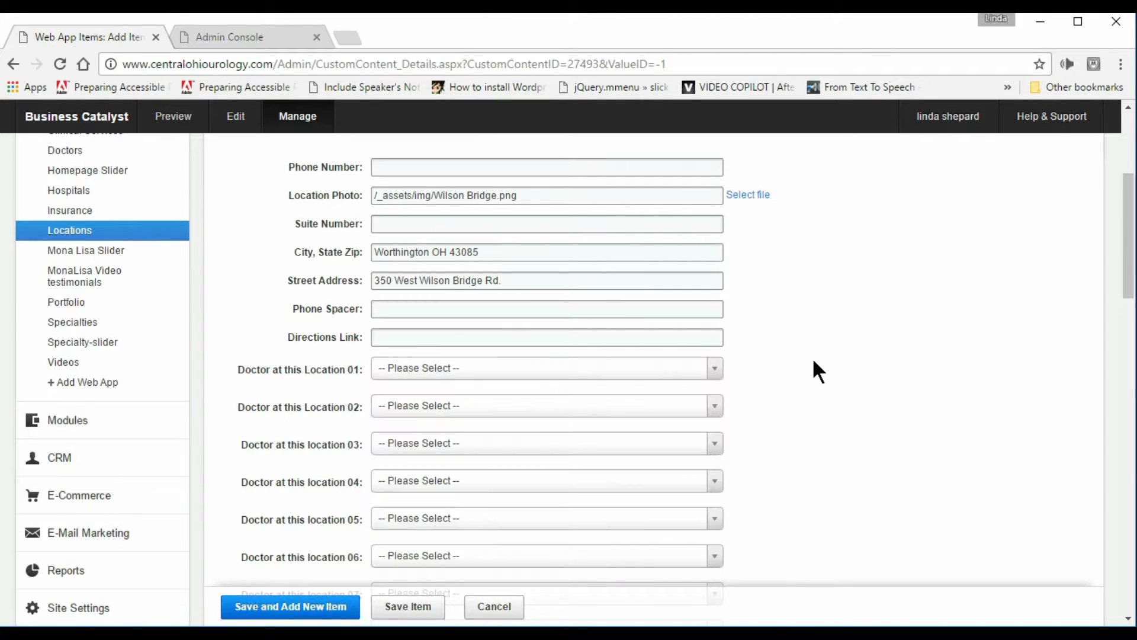
scroll(813, 359, "down", 1)
scroll(813, 359, "down", 8)
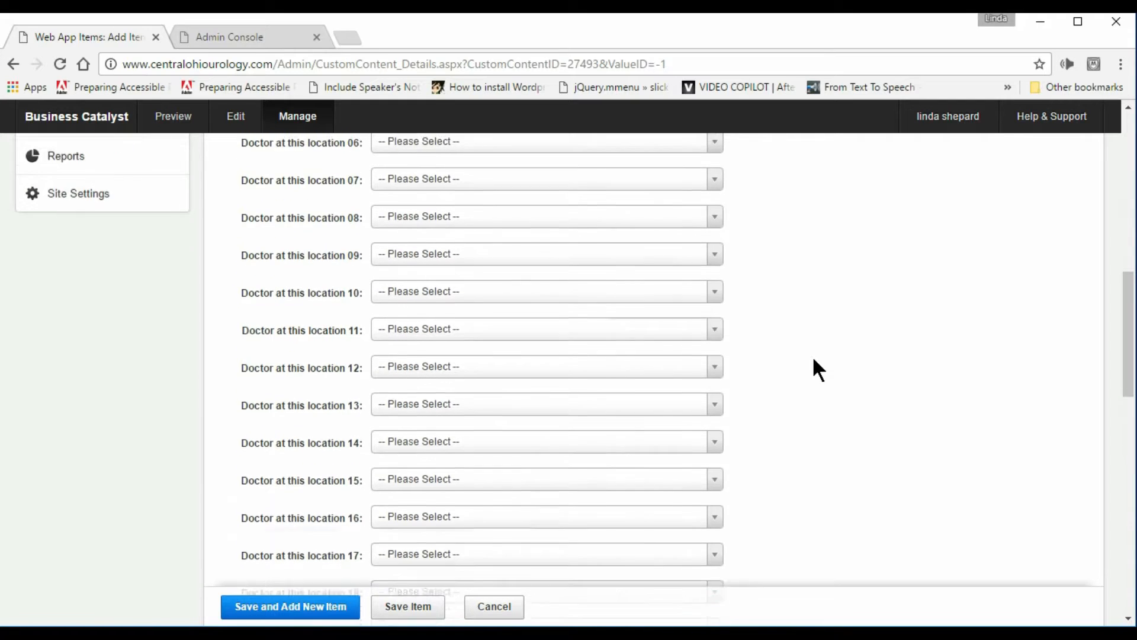
scroll(811, 359, "down", 9)
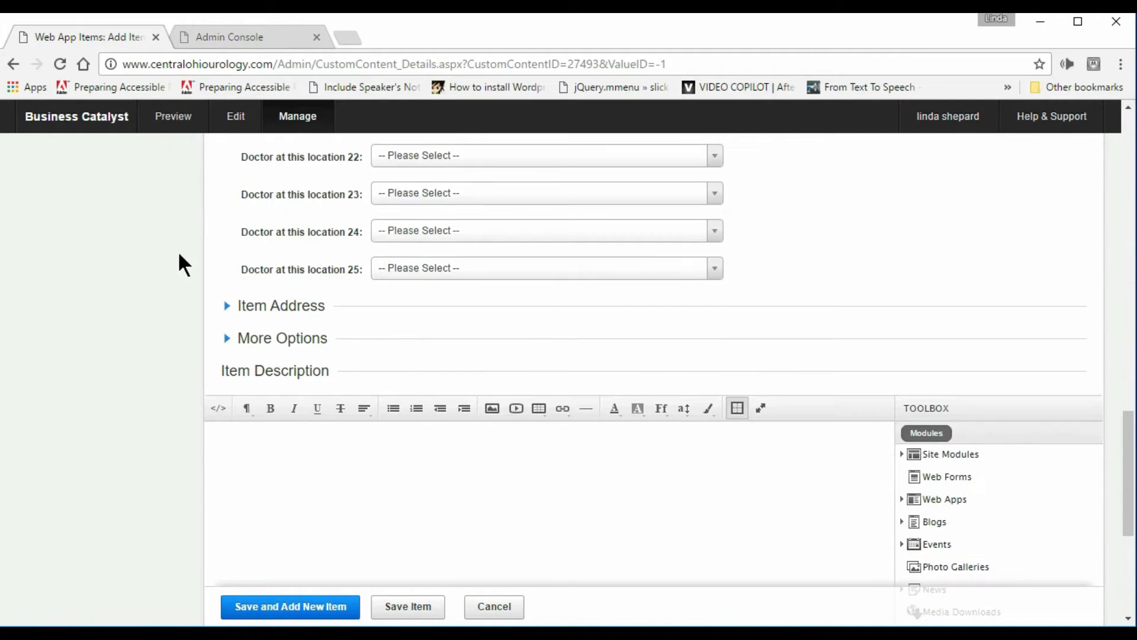
- Fill in the Item Address section with the office's street address, city Worthington, state OH and zip code, and save the item
left_click(274, 308)
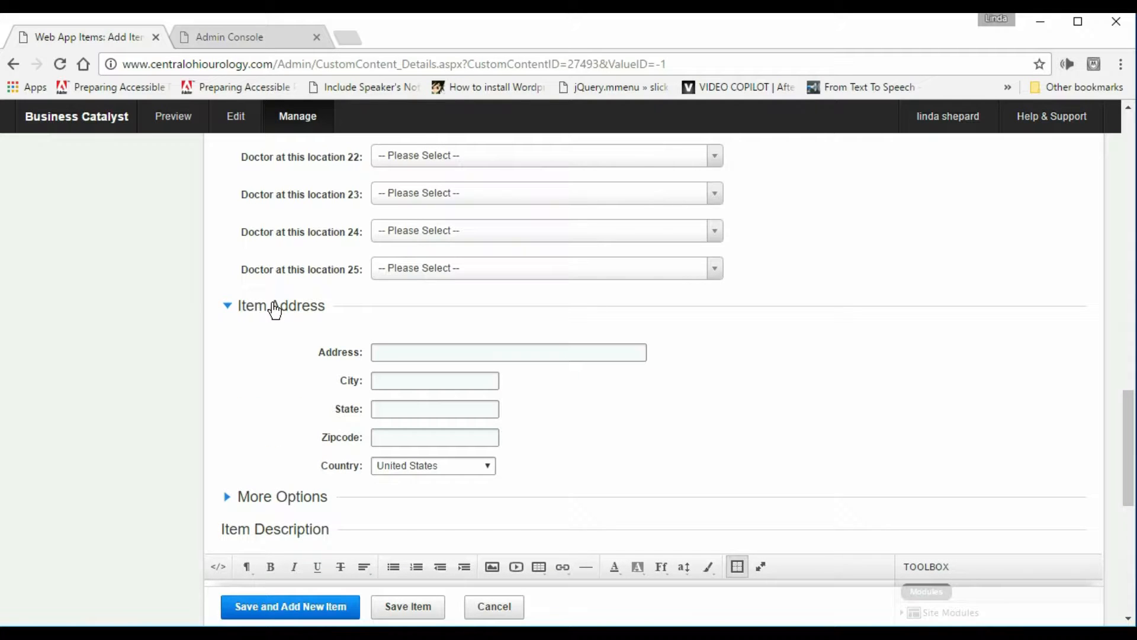
left_click(396, 353)
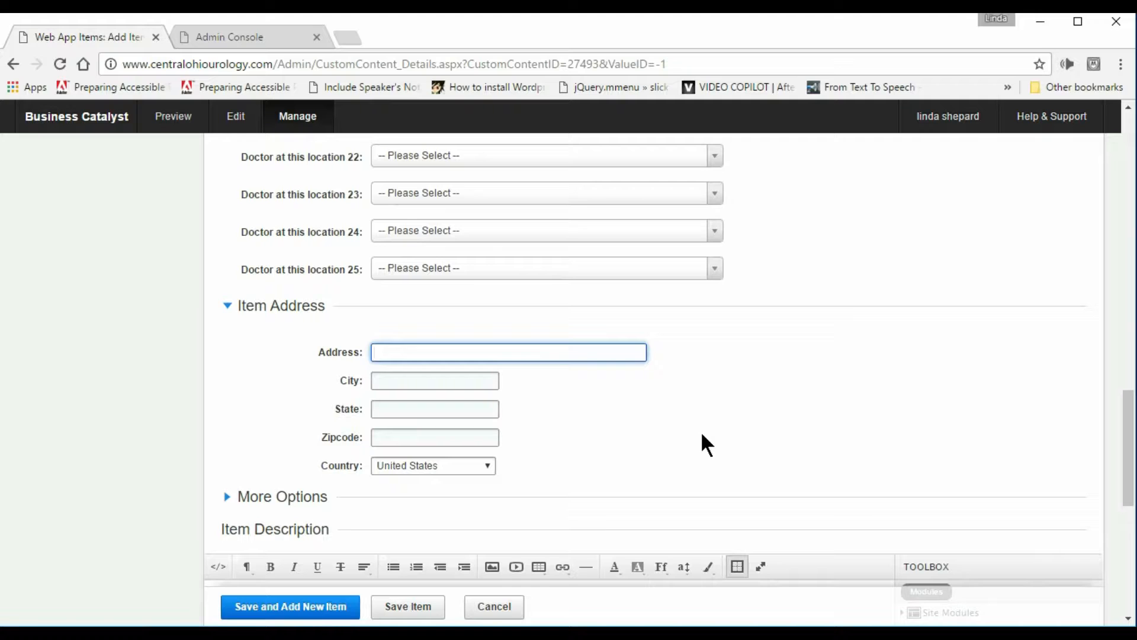
type("350 West Wilson Bridge Road")
key("Tab")
type("Worthington")
key("Tab")
type("OH")
key("Tab")
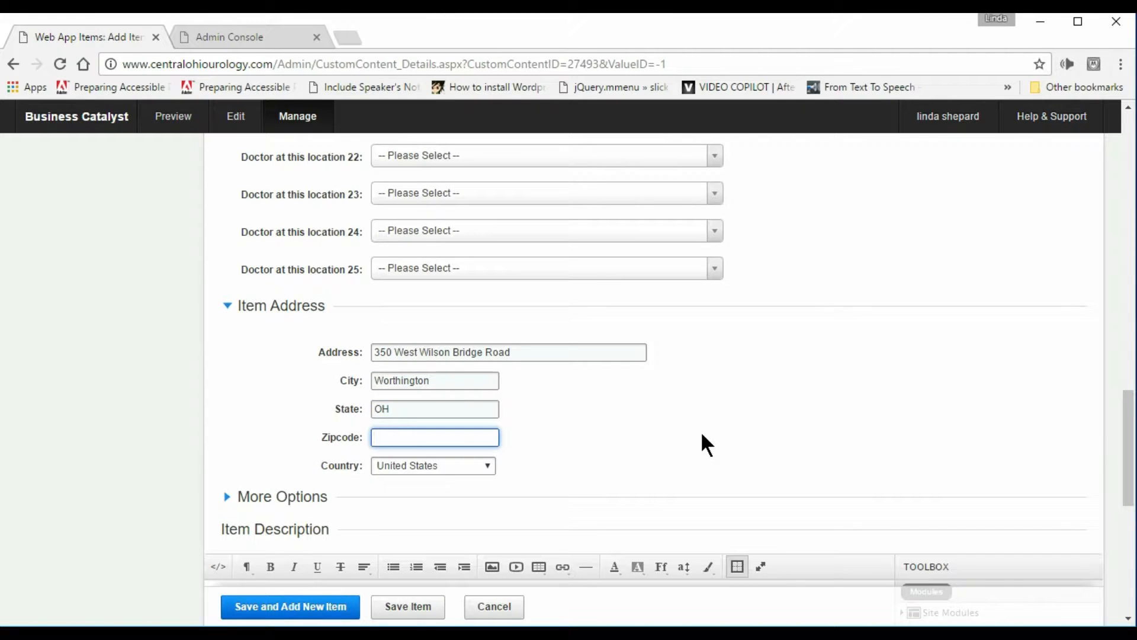
type("43085")
left_click(777, 438)
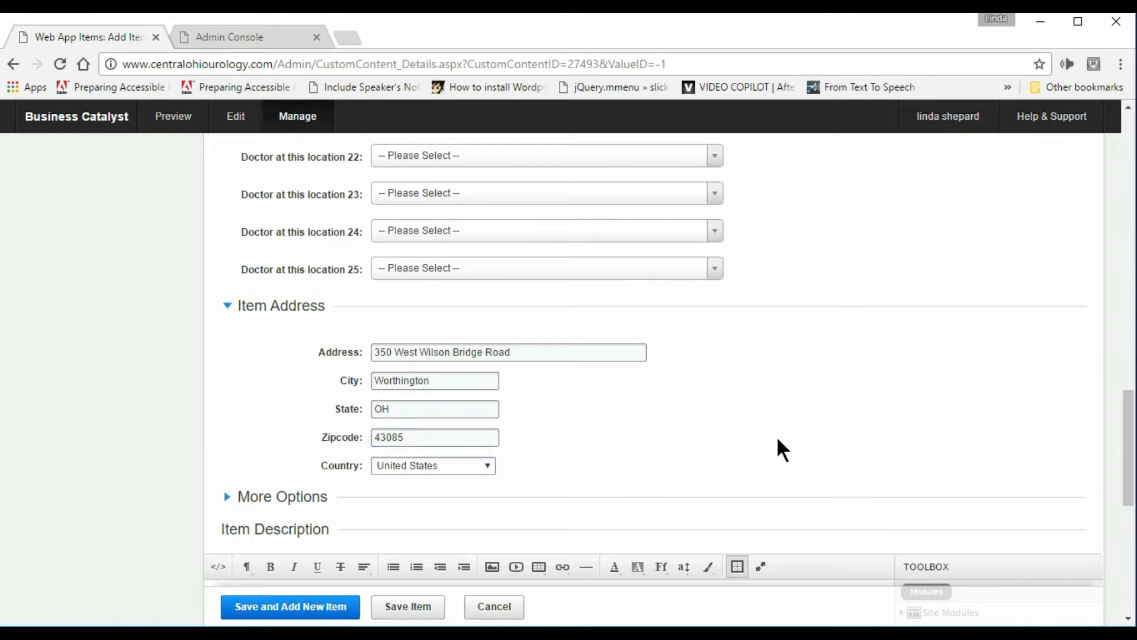
scroll(782, 380, "down", 3)
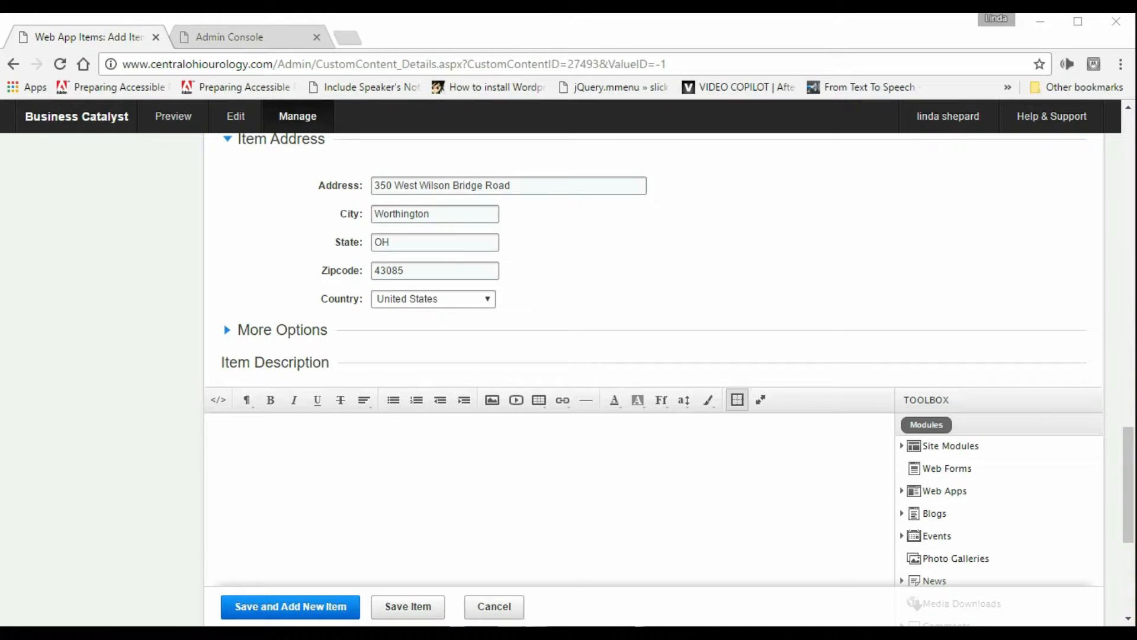
left_click(408, 609)
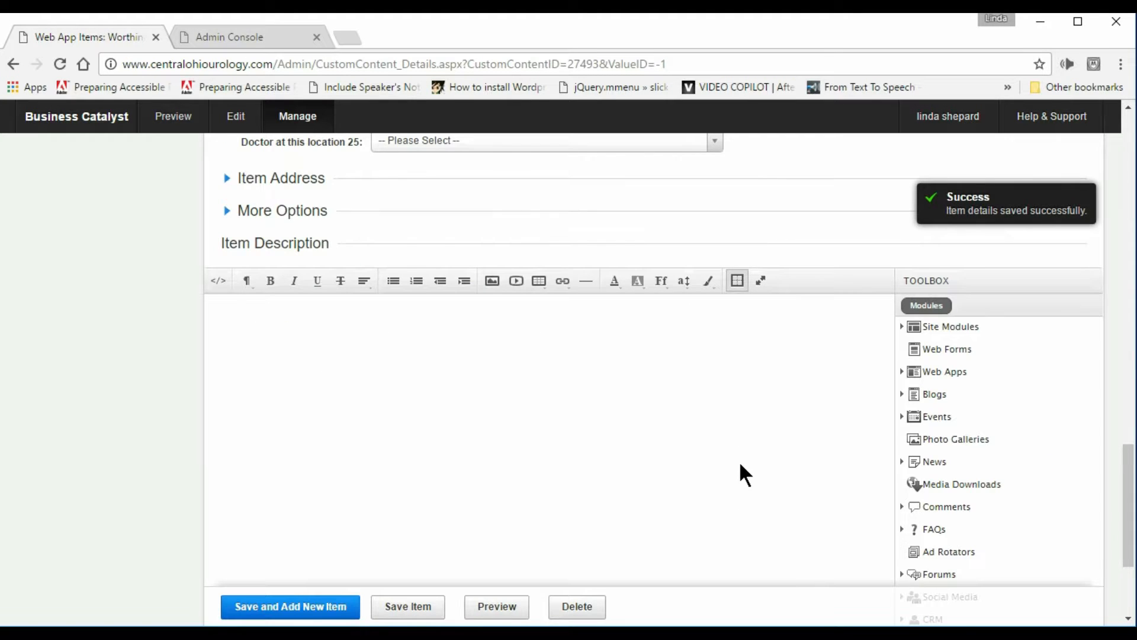
- On the live site's home page, find "Worthington: West Wilson Bridge Rd." among the footer locations, open it and review its page
scroll(742, 474, "up", 10)
scroll(742, 448, "up", 10)
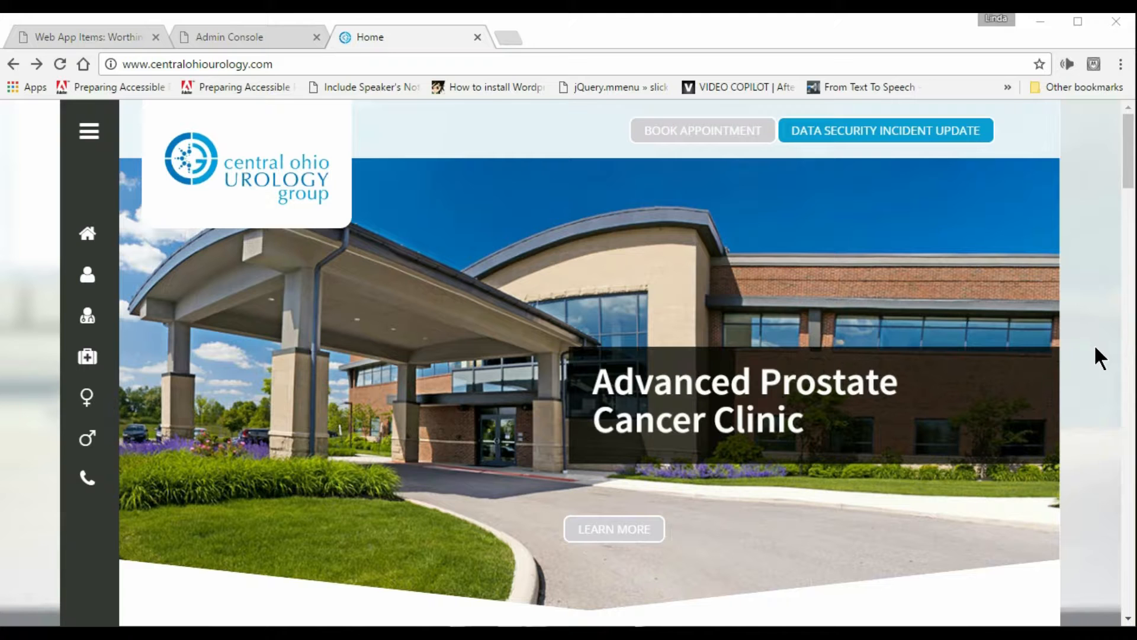
scroll(1095, 348, "down", 10)
scroll(1096, 348, "down", 15)
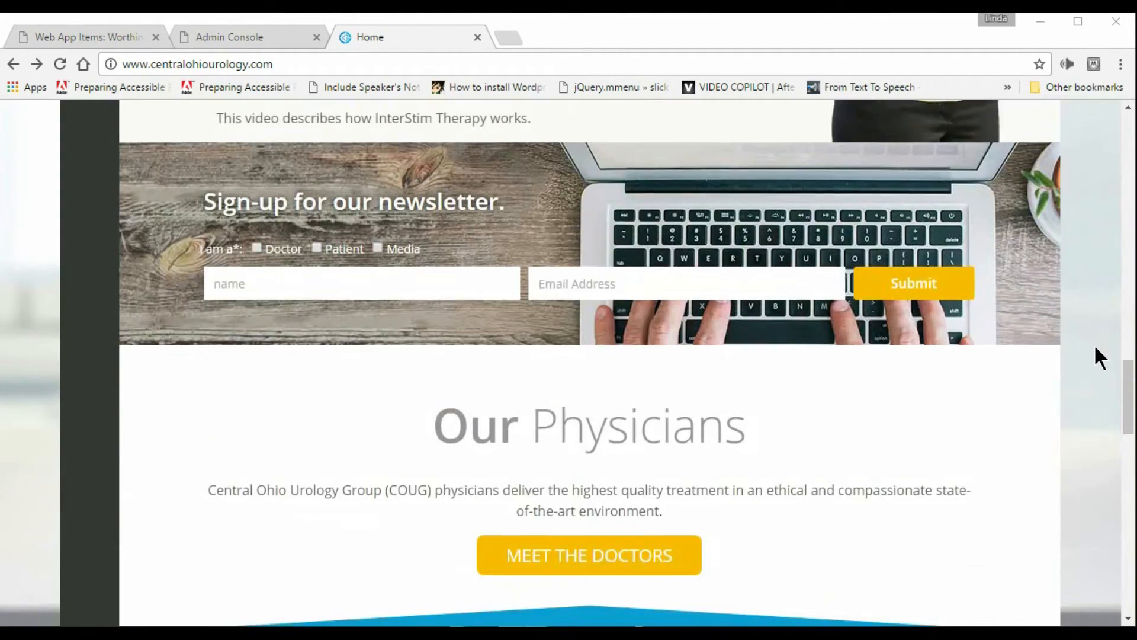
scroll(1096, 348, "down", 15)
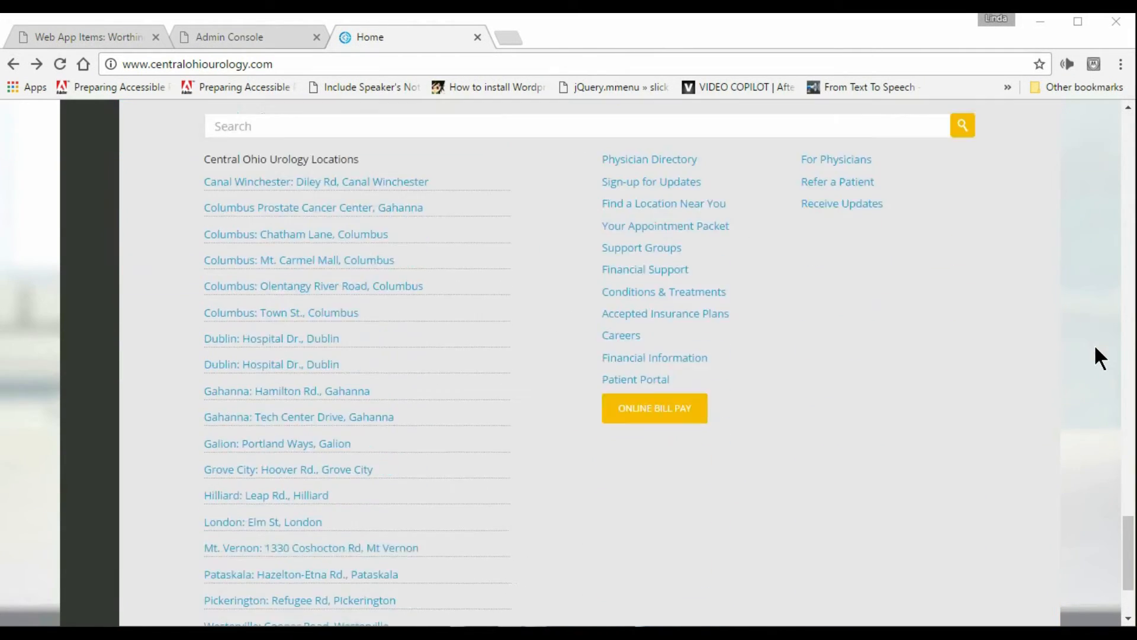
scroll(1099, 358, "down", 4)
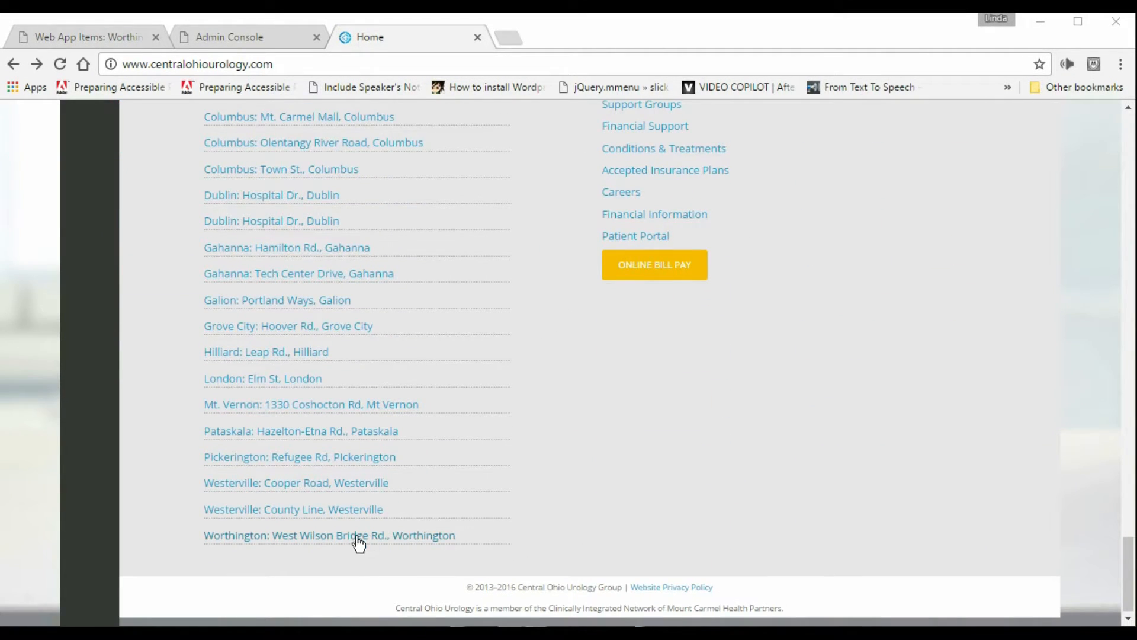
left_click(324, 540)
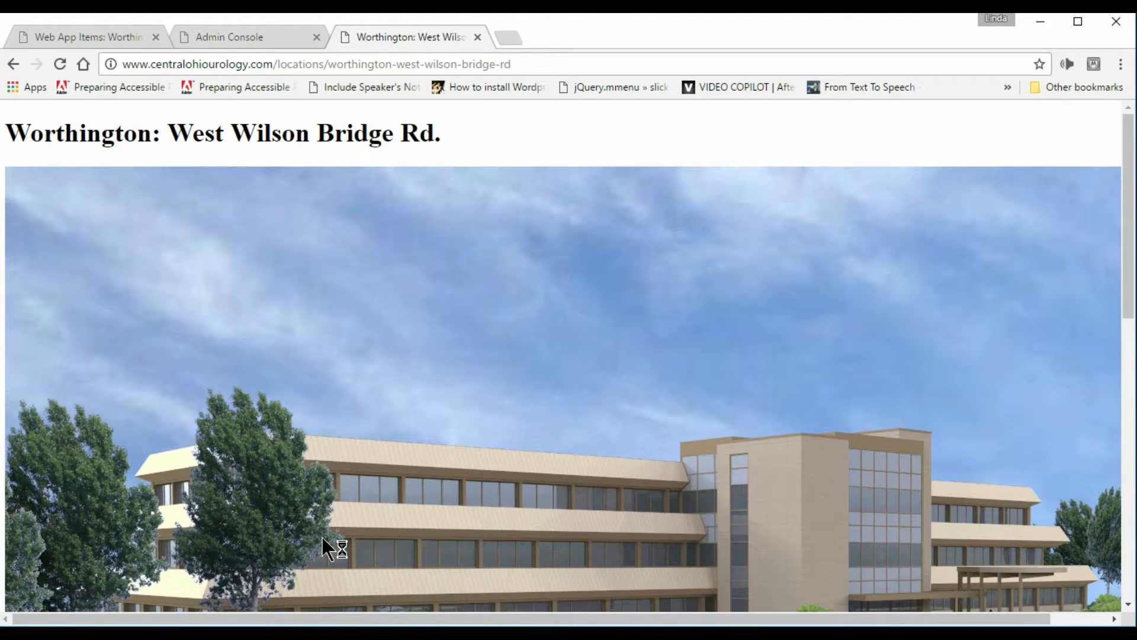
scroll(748, 355, "down", 10)
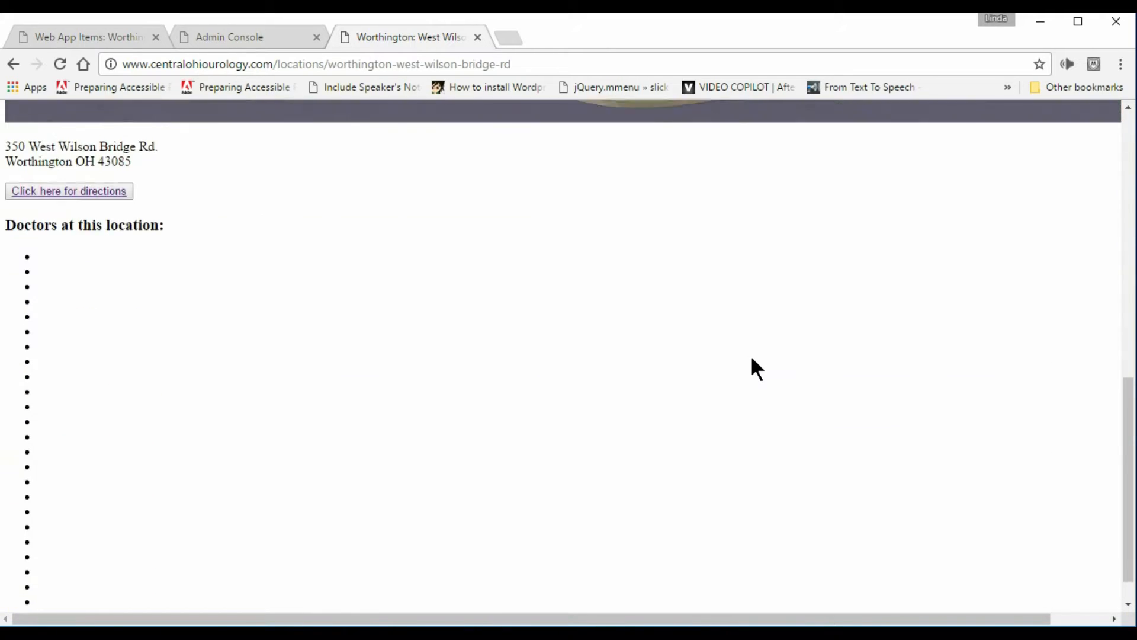
scroll(751, 354, "up", 10)
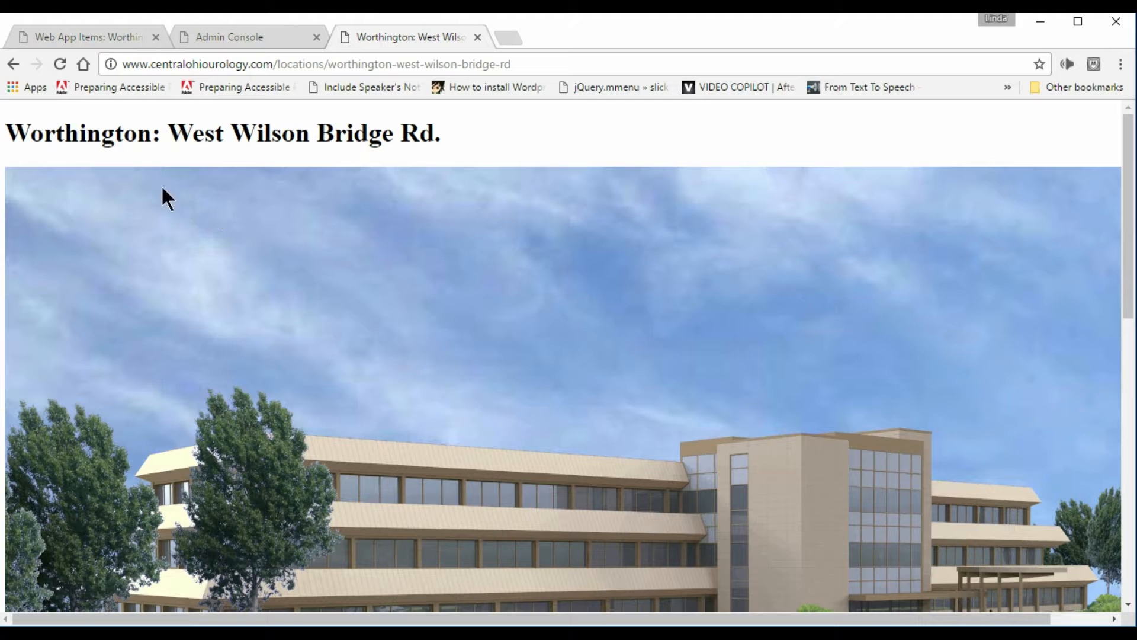
- Return to the Locations web app, reopen the "Worthington: West Wilson Bridge Rd." item and set its template to OneColumn young playful
left_click(83, 37)
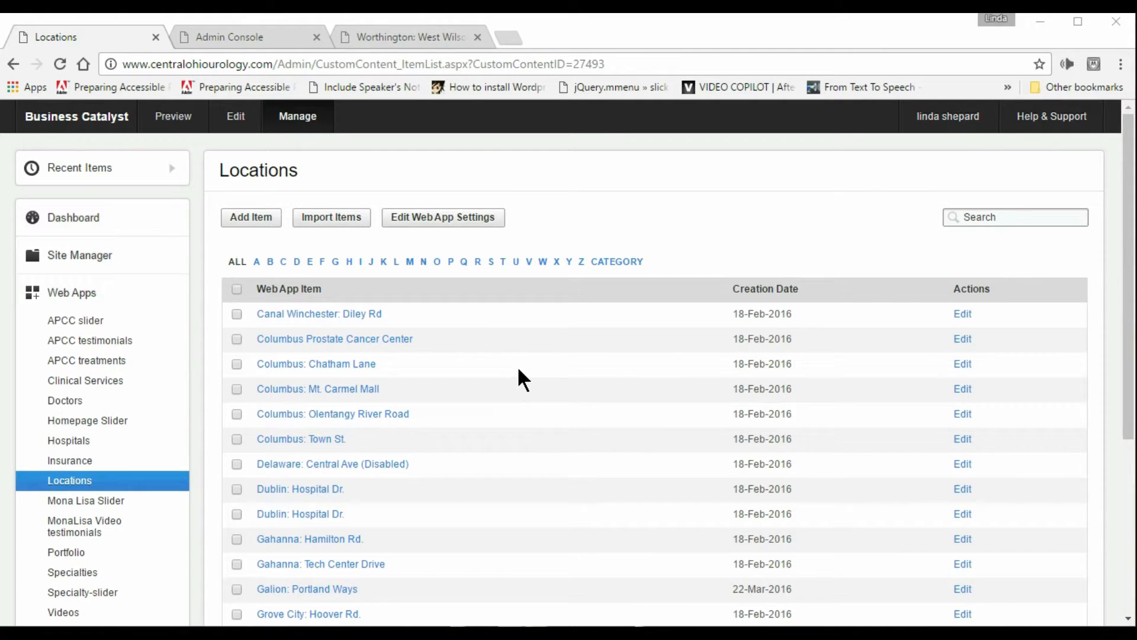
scroll(517, 365, "down", 5)
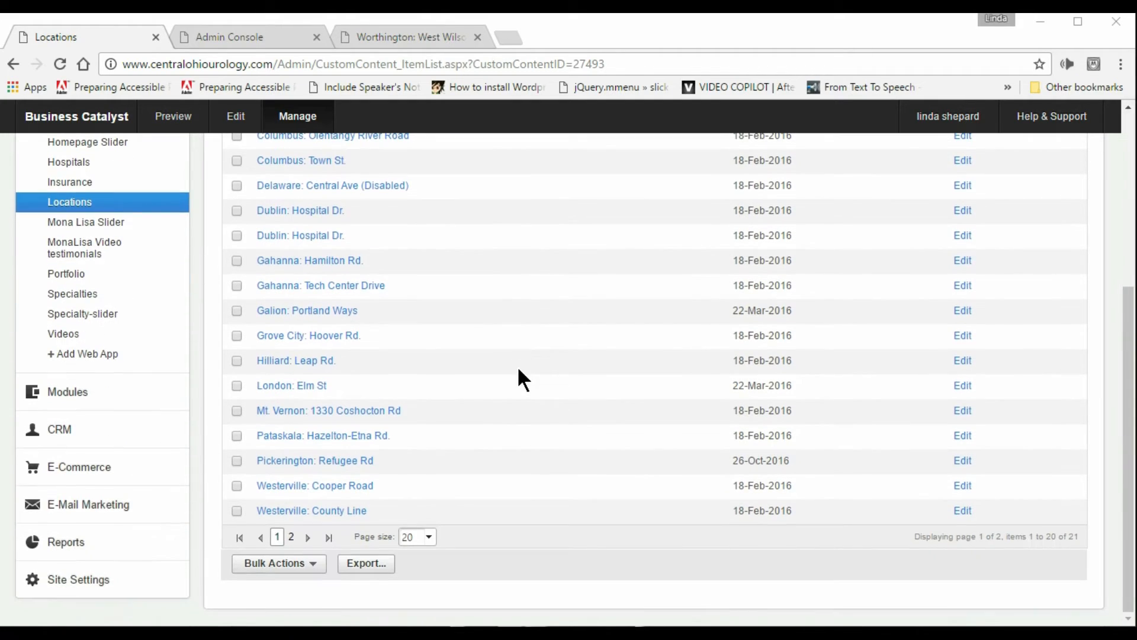
left_click(291, 537)
scroll(503, 378, "up", 5)
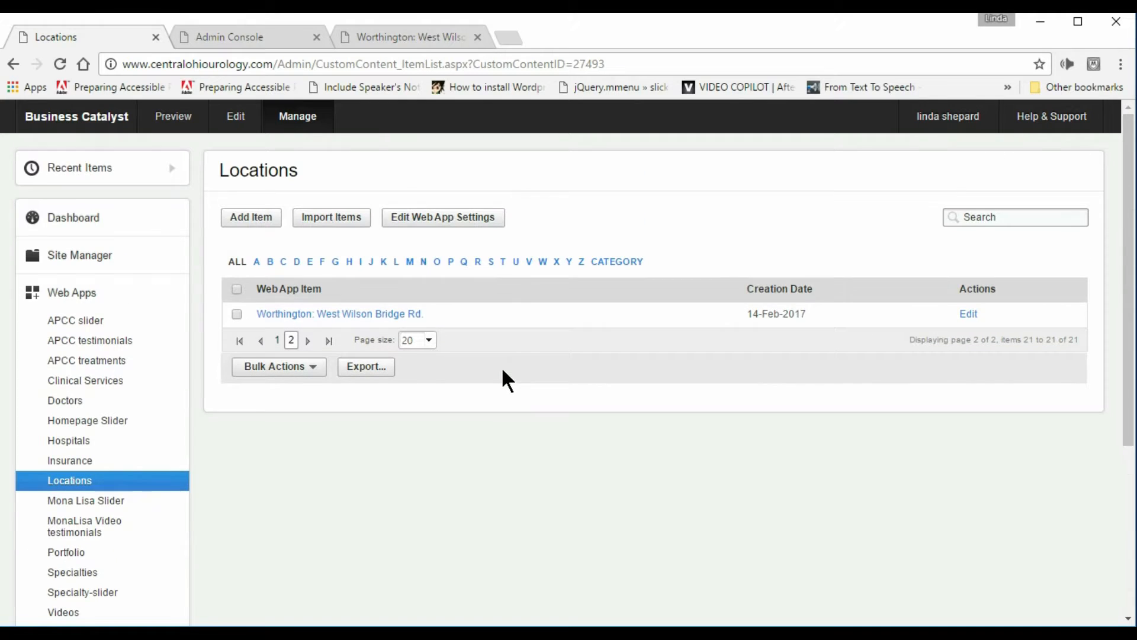
left_click(343, 316)
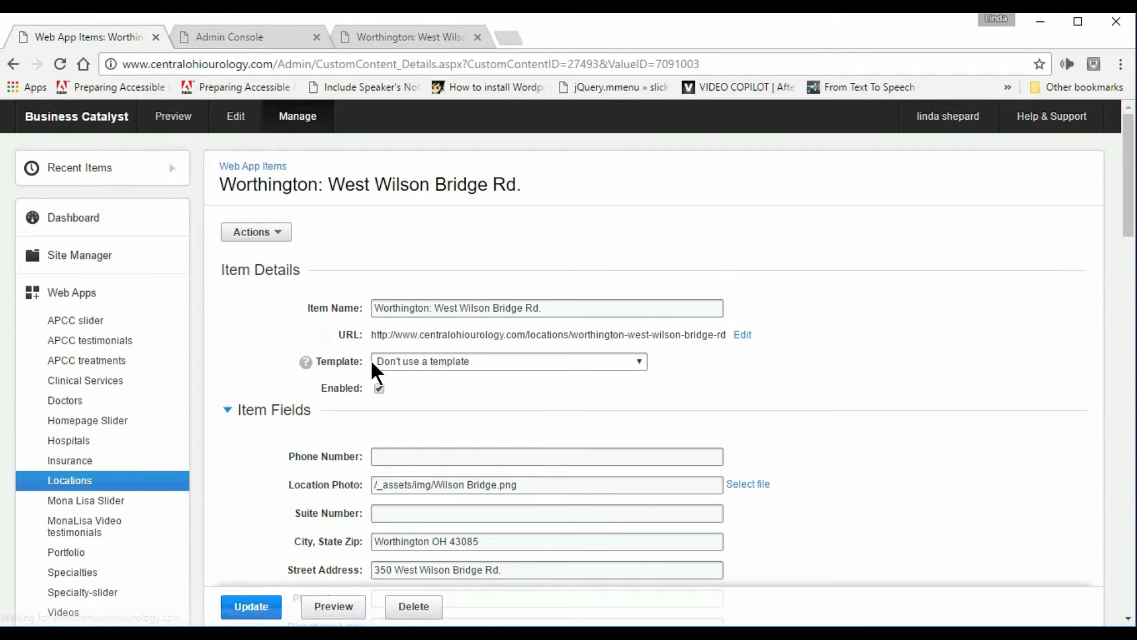
left_click(642, 360)
left_click_drag(640, 437, 624, 523)
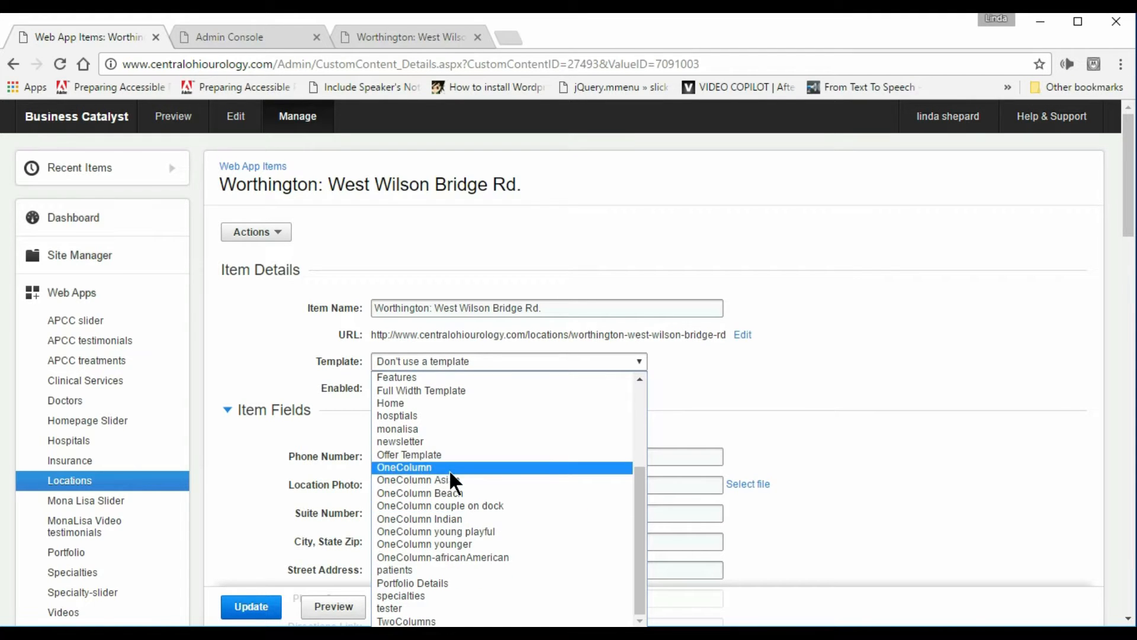
left_click(460, 527)
left_click(629, 173)
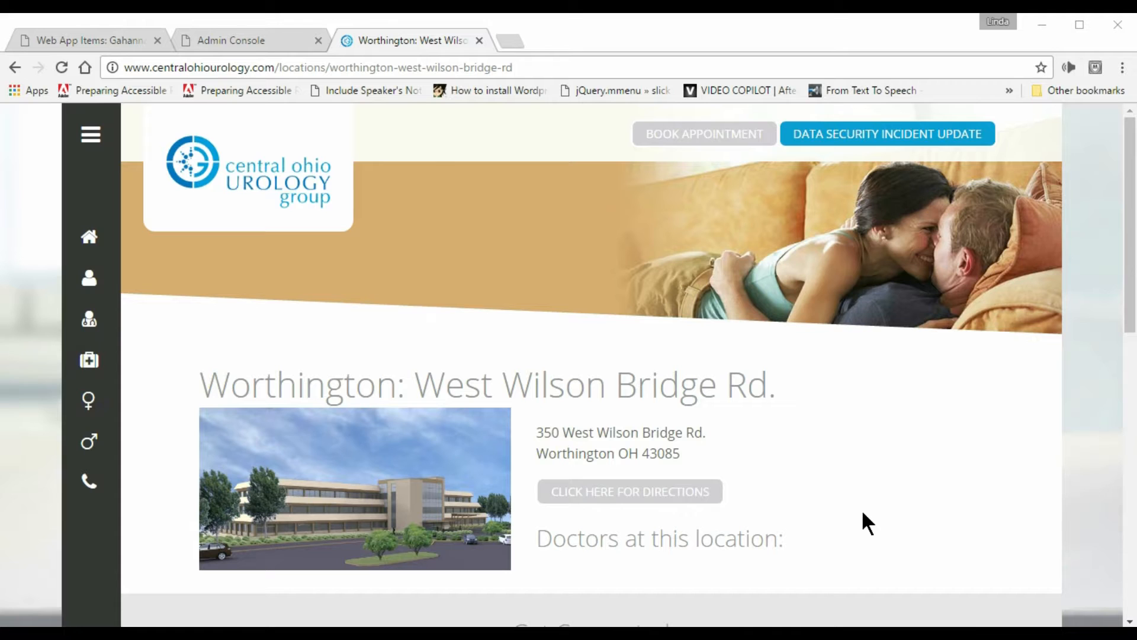
- Review the layout of the Worthington location's live page with the template applied
scroll(863, 491, "down", 3)
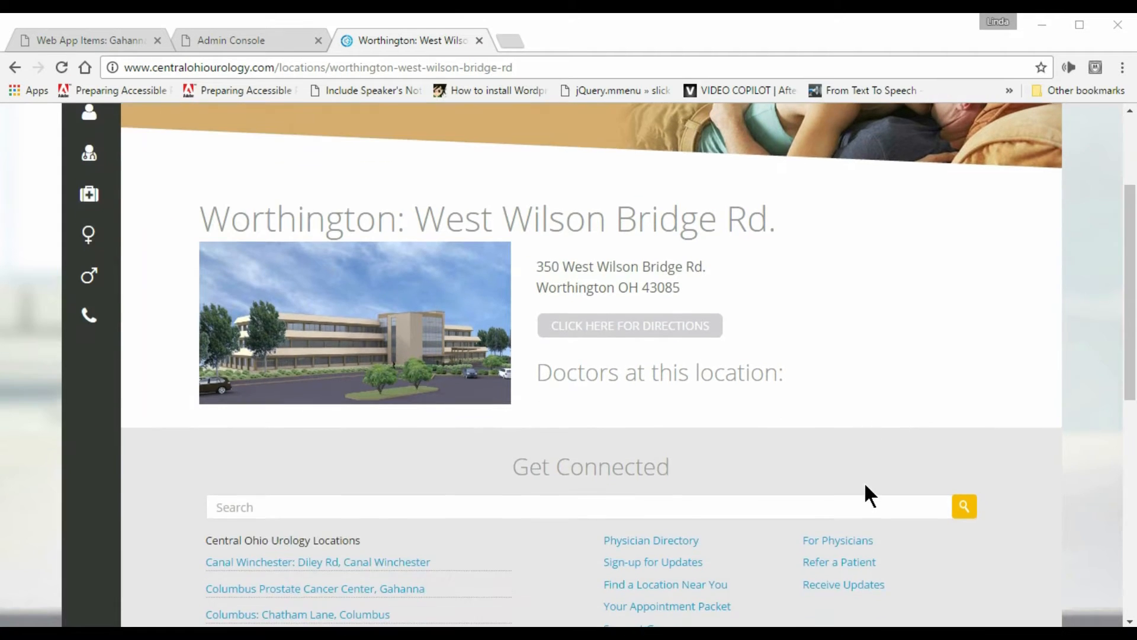
scroll(865, 485, "up", 1)
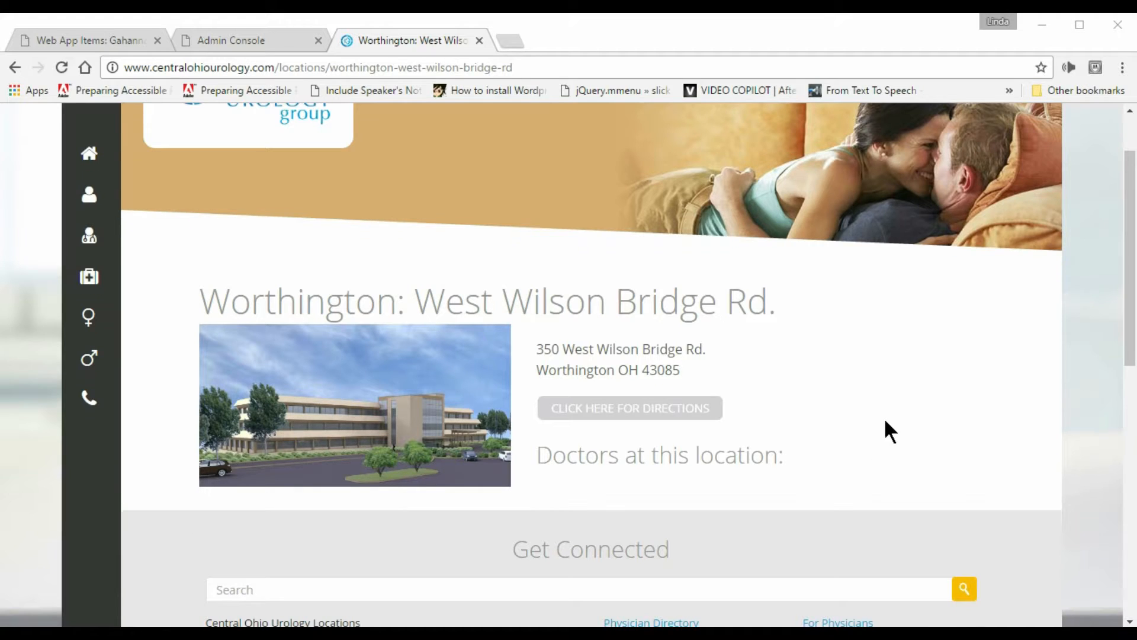
scroll(886, 432, "up", 2)
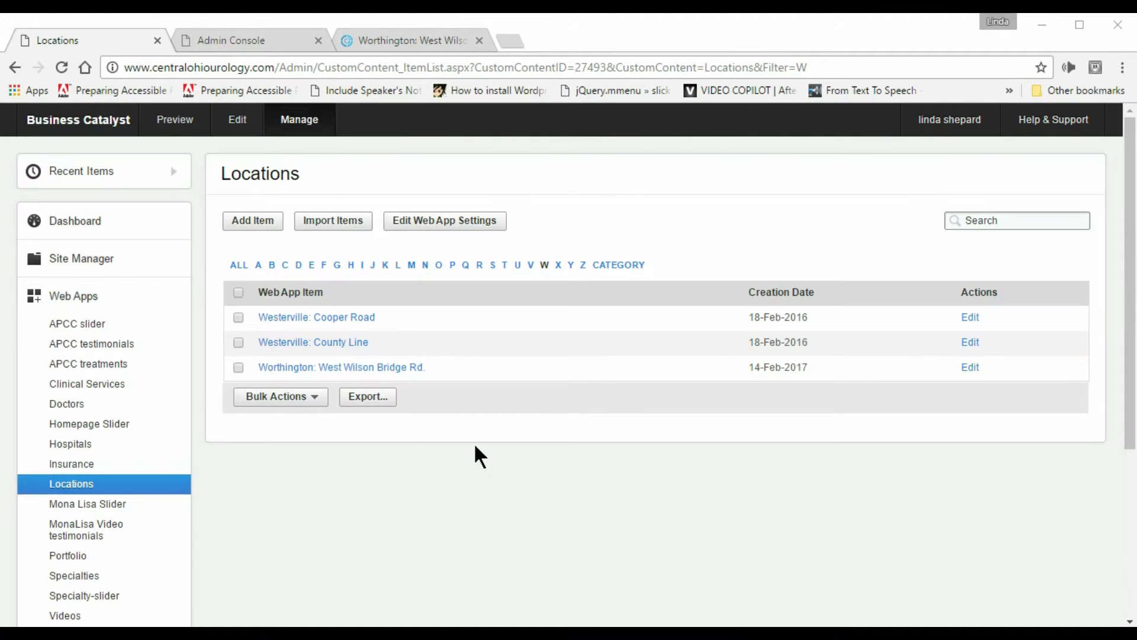
- Reopen the "Worthington: West Wilson Bridge Rd." item and switch its Item Description editor to HTML source view
left_click(342, 367)
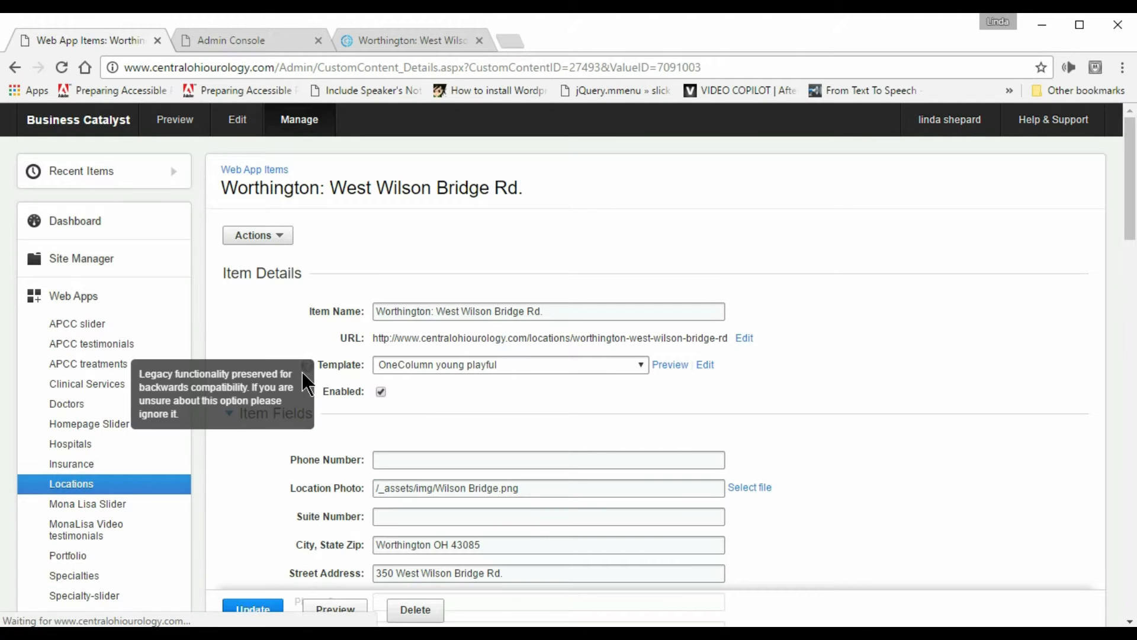
scroll(866, 364, "down", 16)
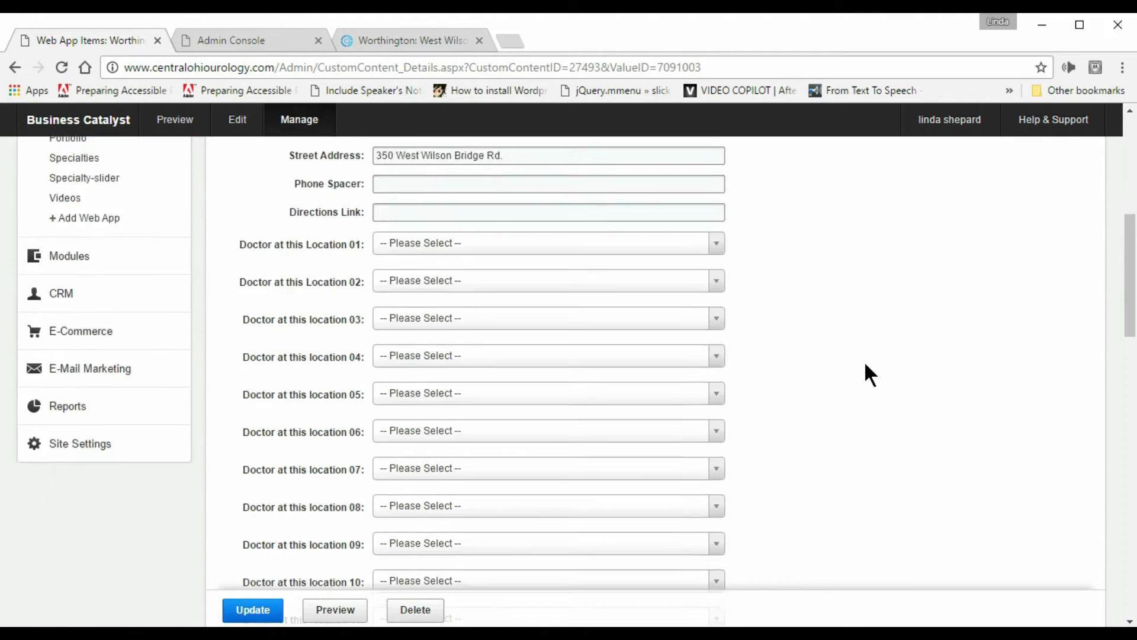
scroll(870, 375, "down", 8)
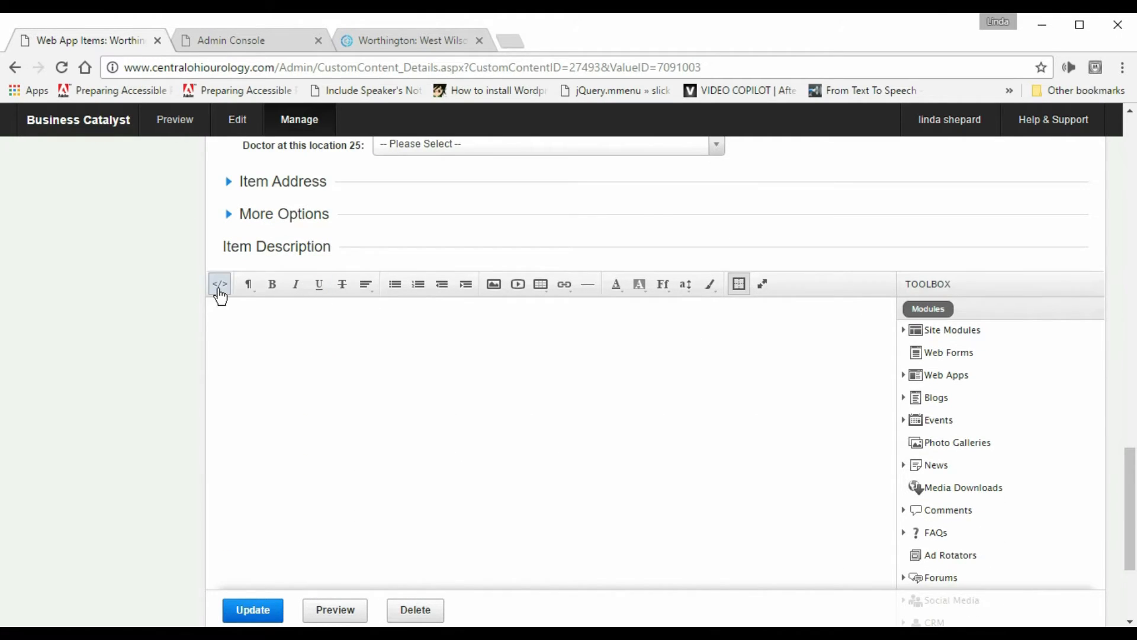
left_click(219, 285)
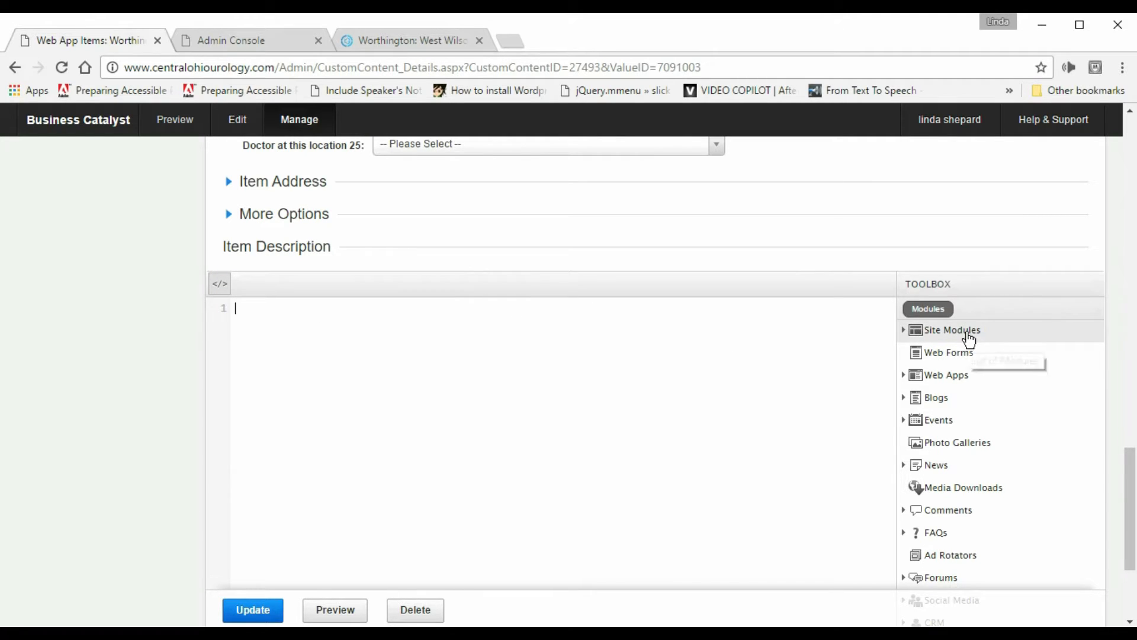
- Set up a List of Web App Items on a Map module for the Locations web app, with Individual Item as display criteria
left_click(944, 382)
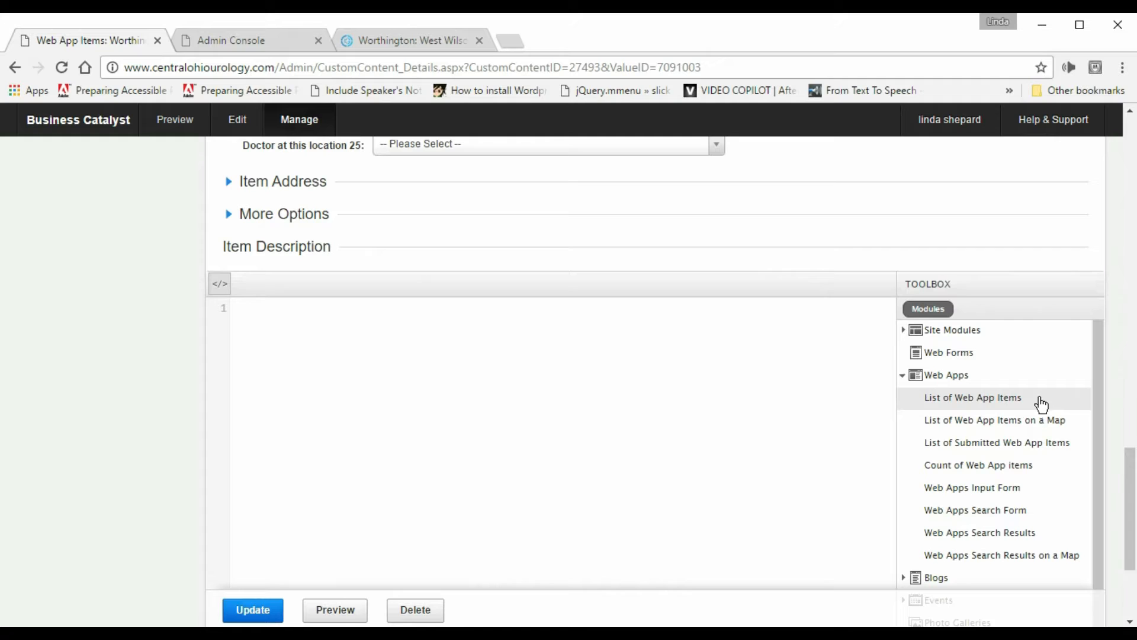
left_click(970, 422)
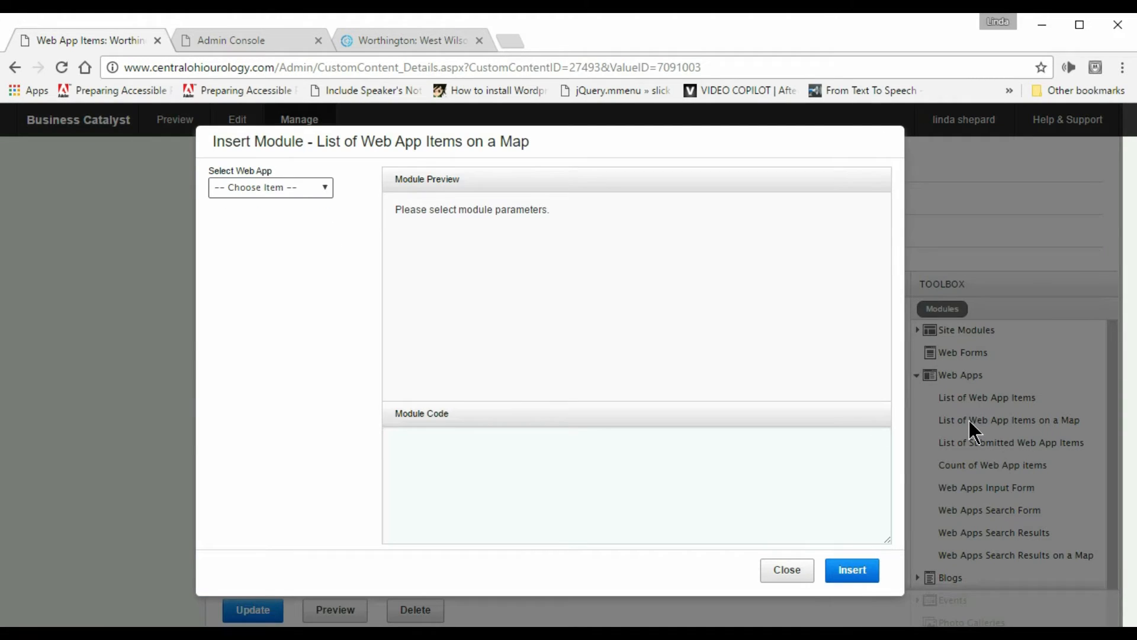
left_click(325, 193)
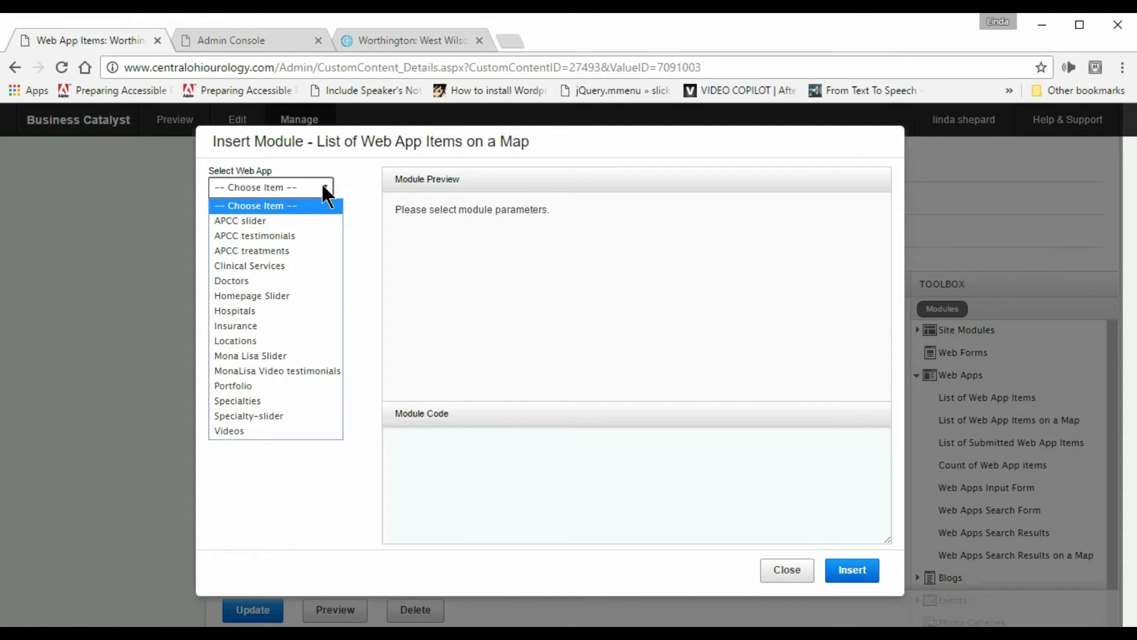
left_click(239, 341)
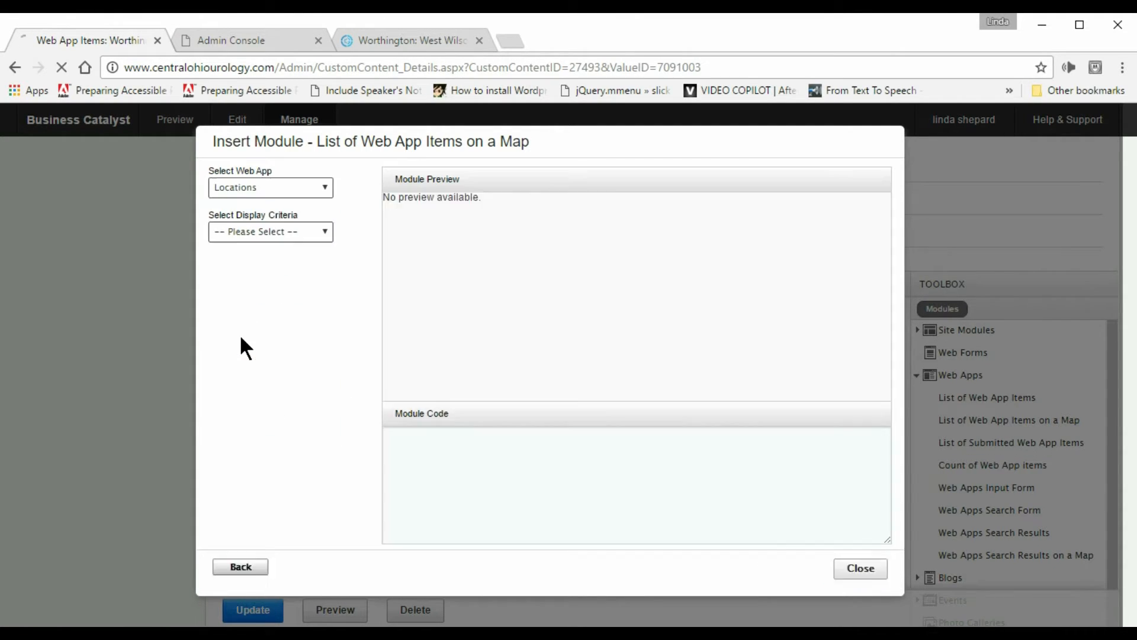
left_click(328, 237)
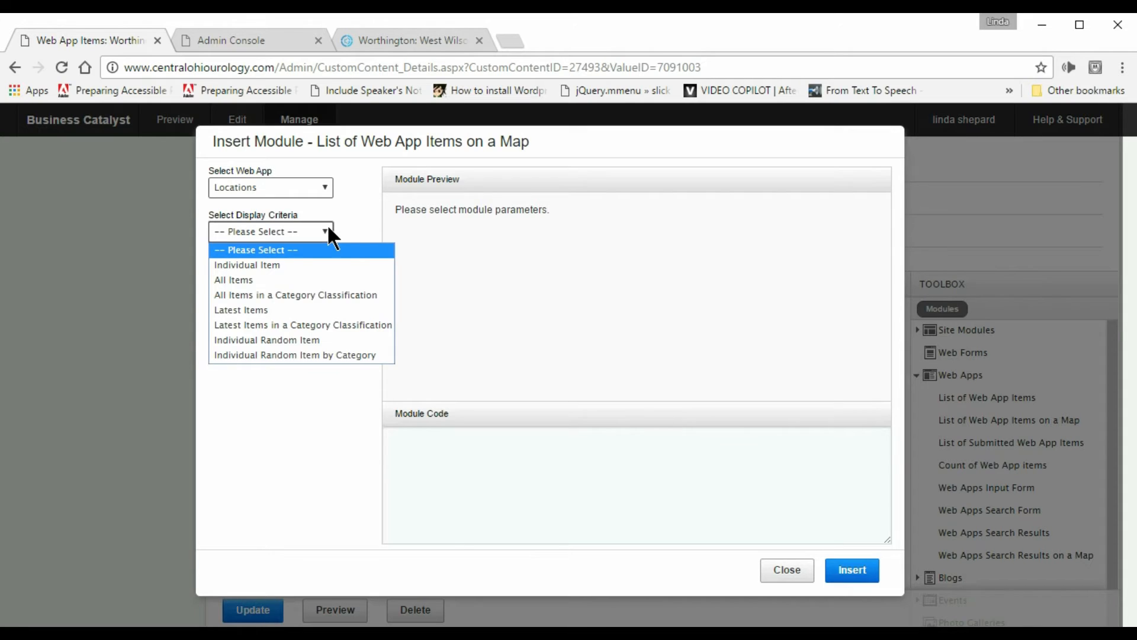
left_click(271, 264)
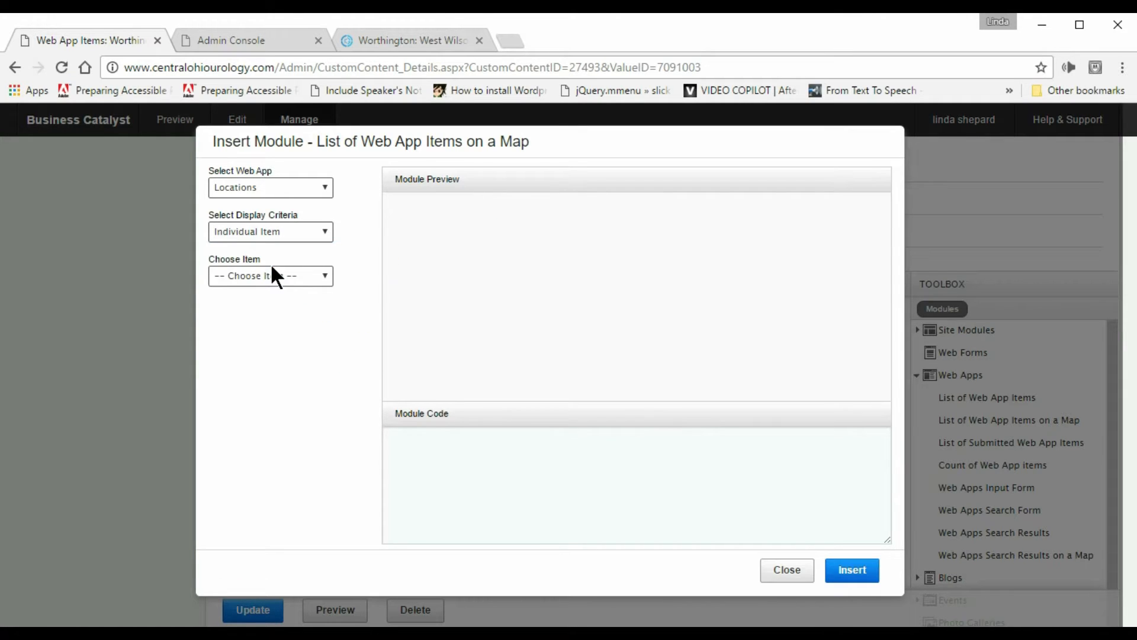
- Choose "Worthington: West Wilson Bridge Rd." as the map module's item, insert the module into the item description and save the item
left_click(324, 273)
scroll(386, 353, "down", 1)
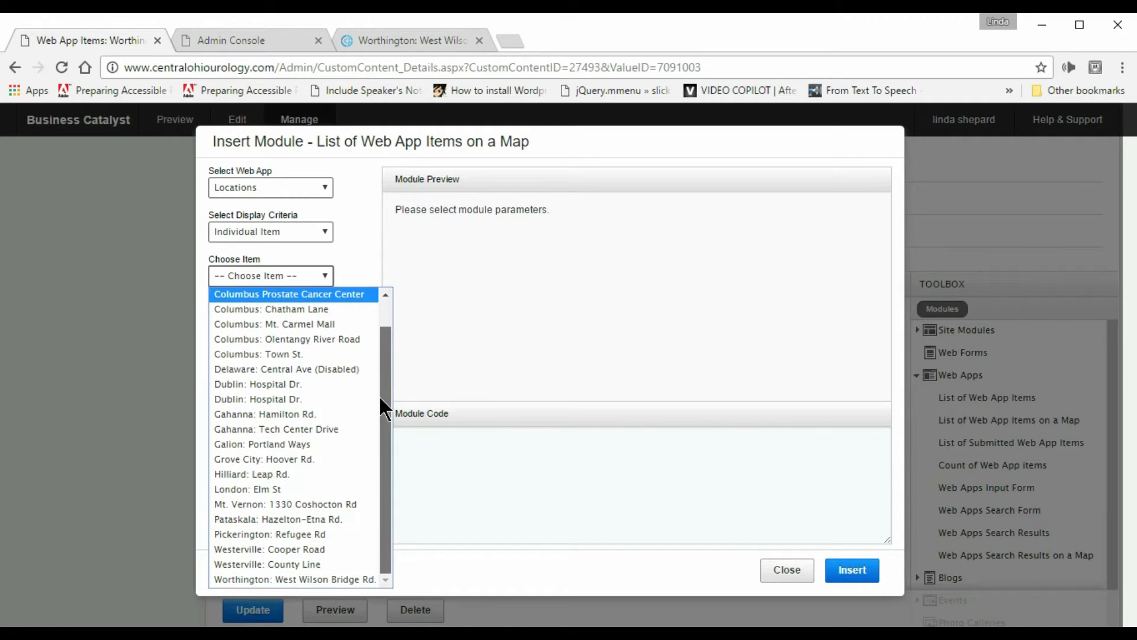
left_click(288, 579)
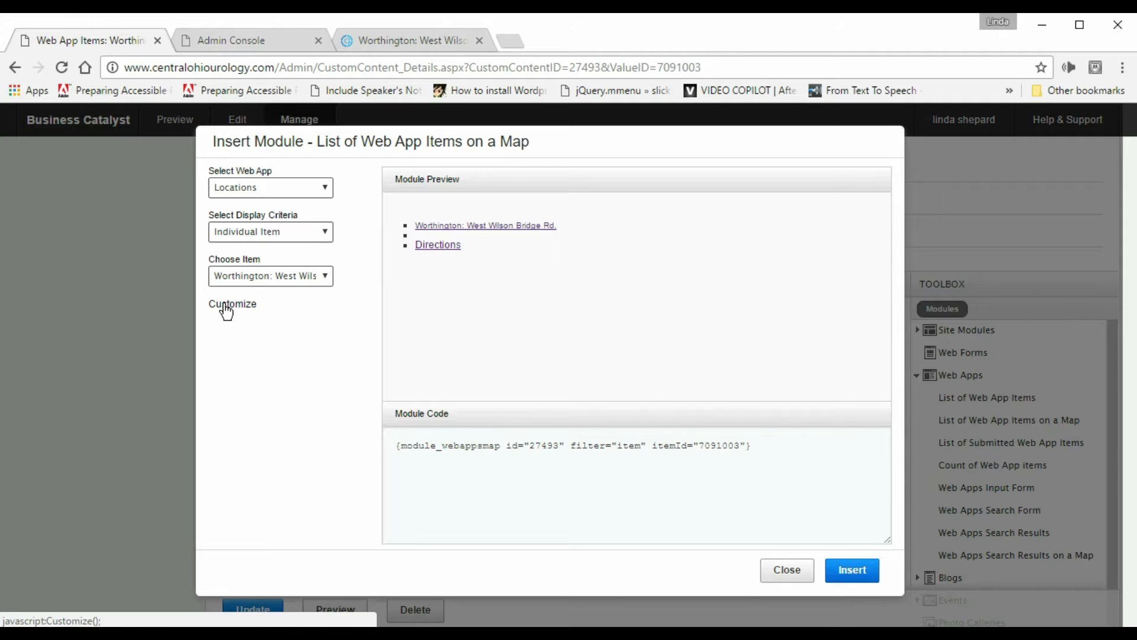
left_click(847, 568)
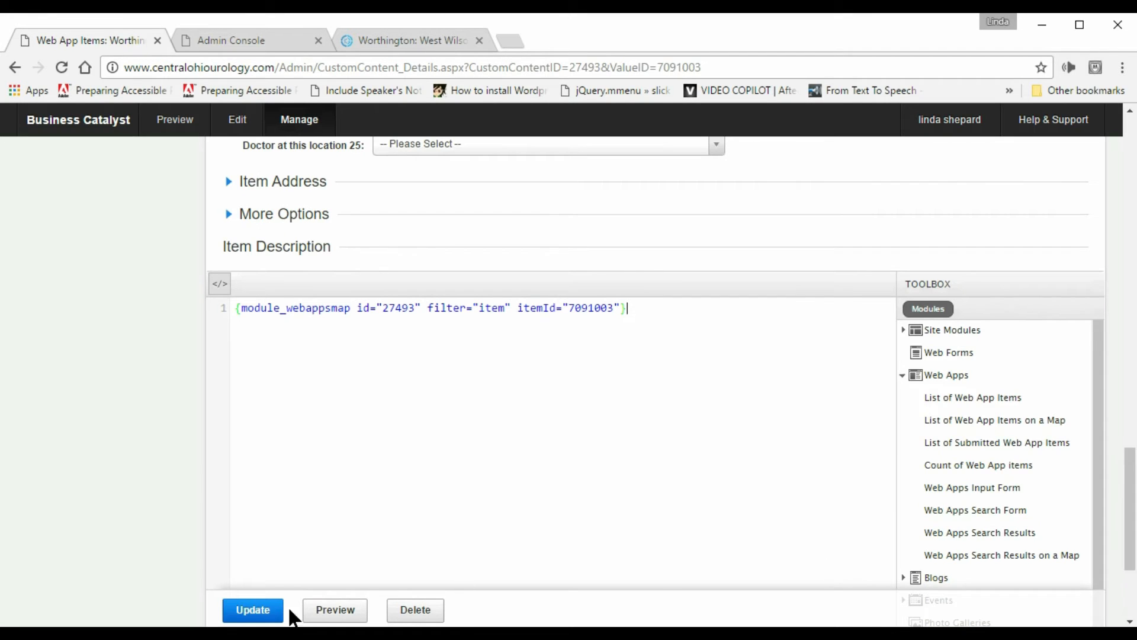
left_click(261, 616)
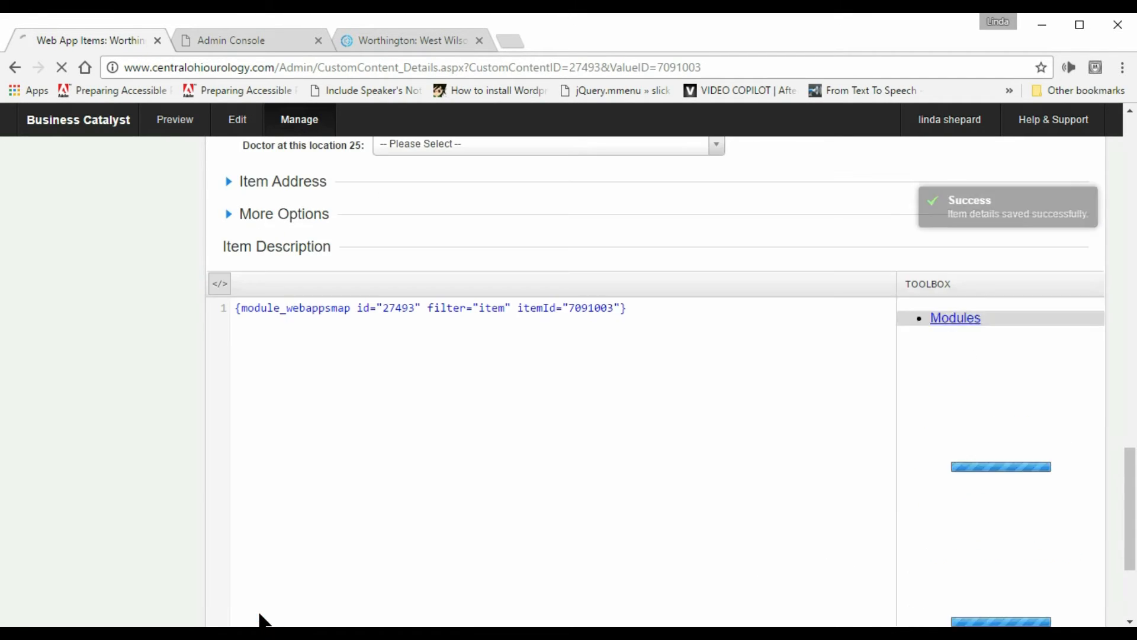
- Reload the Worthington location's live page and examine how the map fits beneath the building photo
left_click(394, 45)
left_click(62, 67)
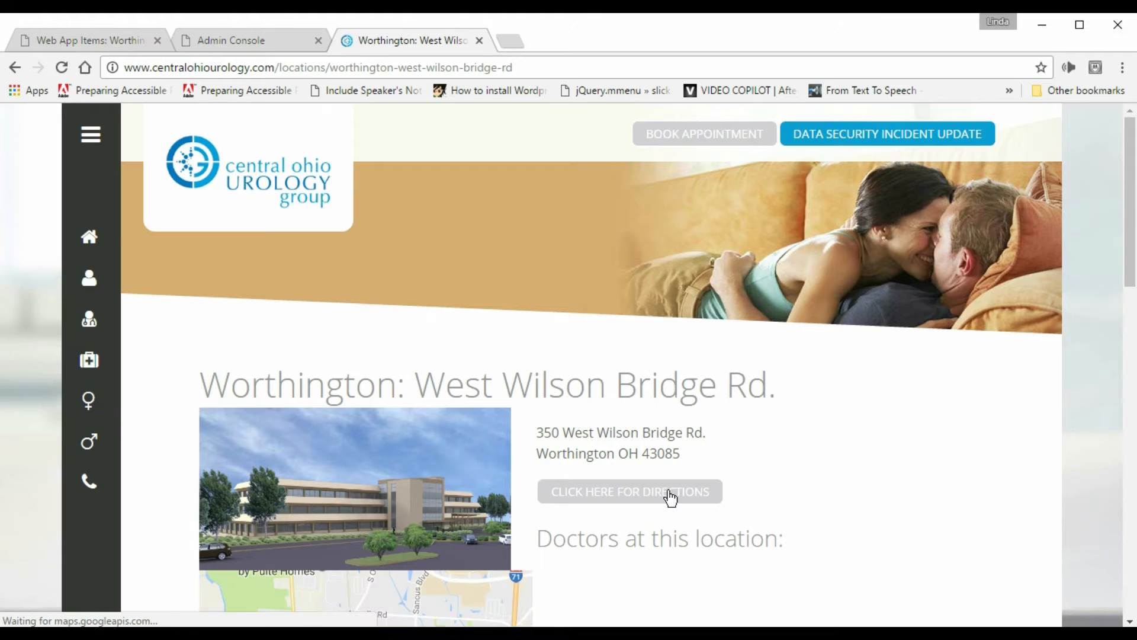
scroll(827, 464, "down", 3)
scroll(826, 455, "down", 4)
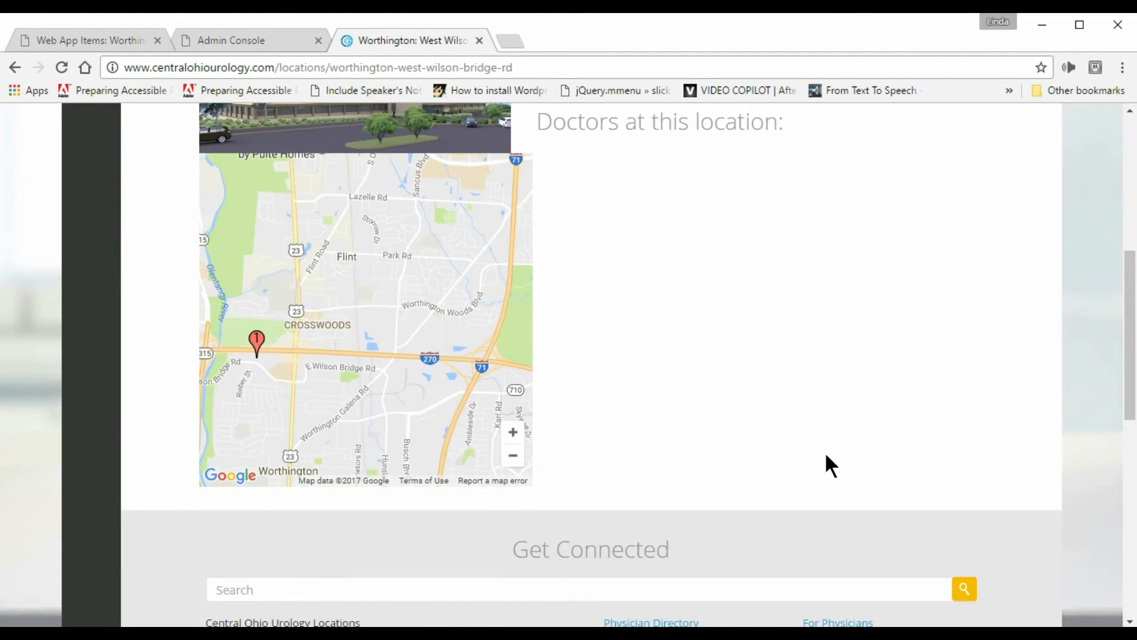
scroll(827, 455, "up", 3)
scroll(825, 455, "up", 2)
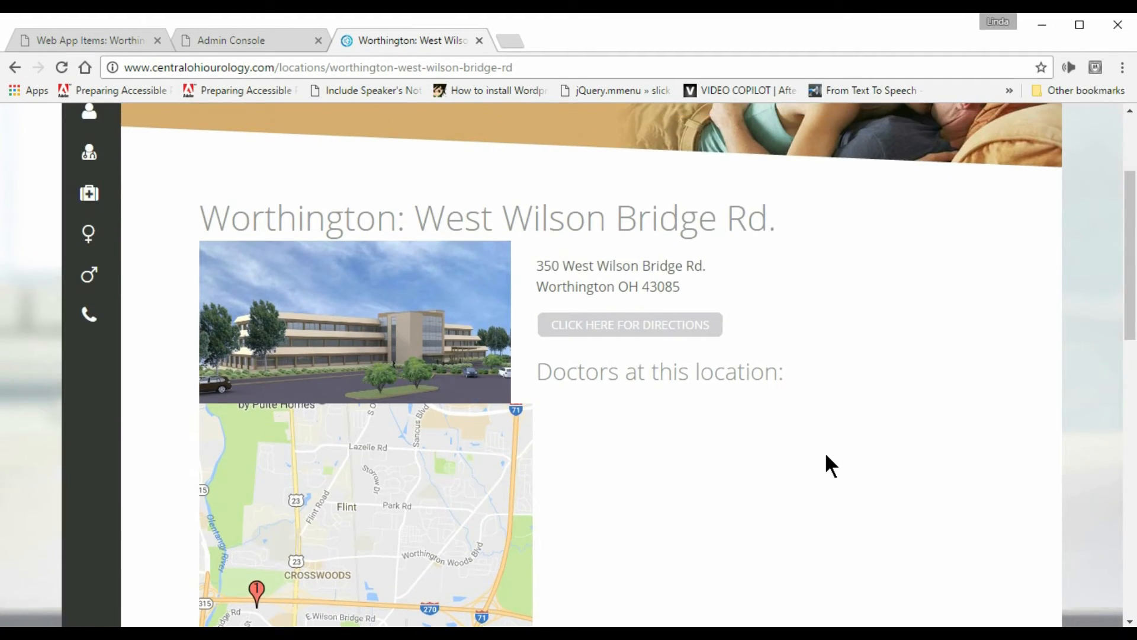
scroll(835, 464, "up", 3)
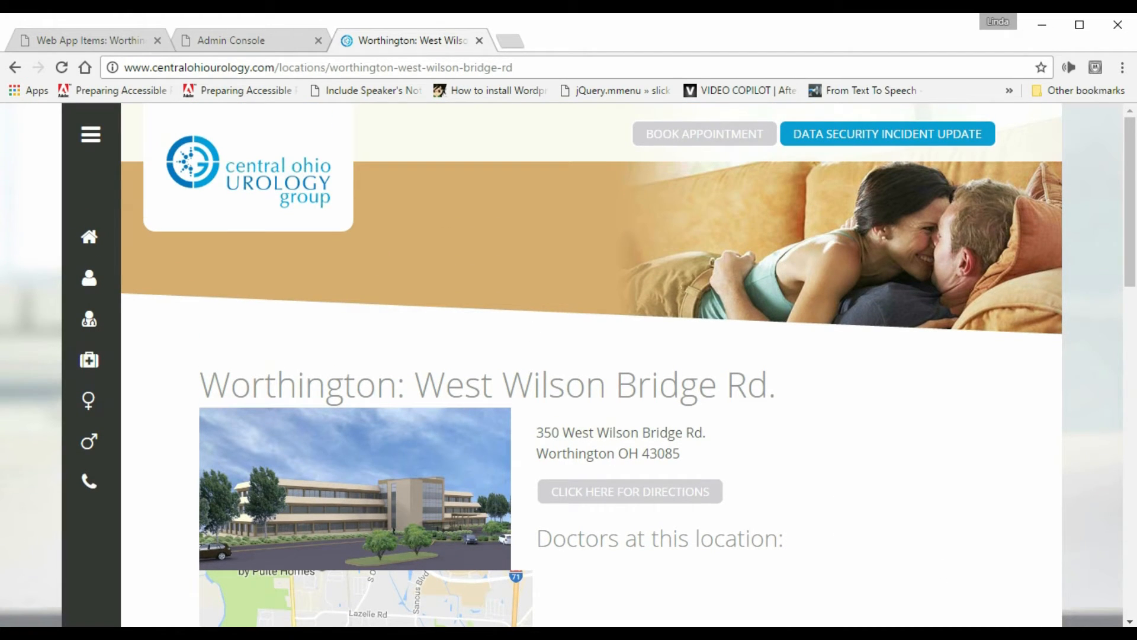
scroll(884, 589, "down", 3)
- Back in the item's HTML description, add the opening tag <div class="flex-video"> in front of the map module code
key("ctrl+1")
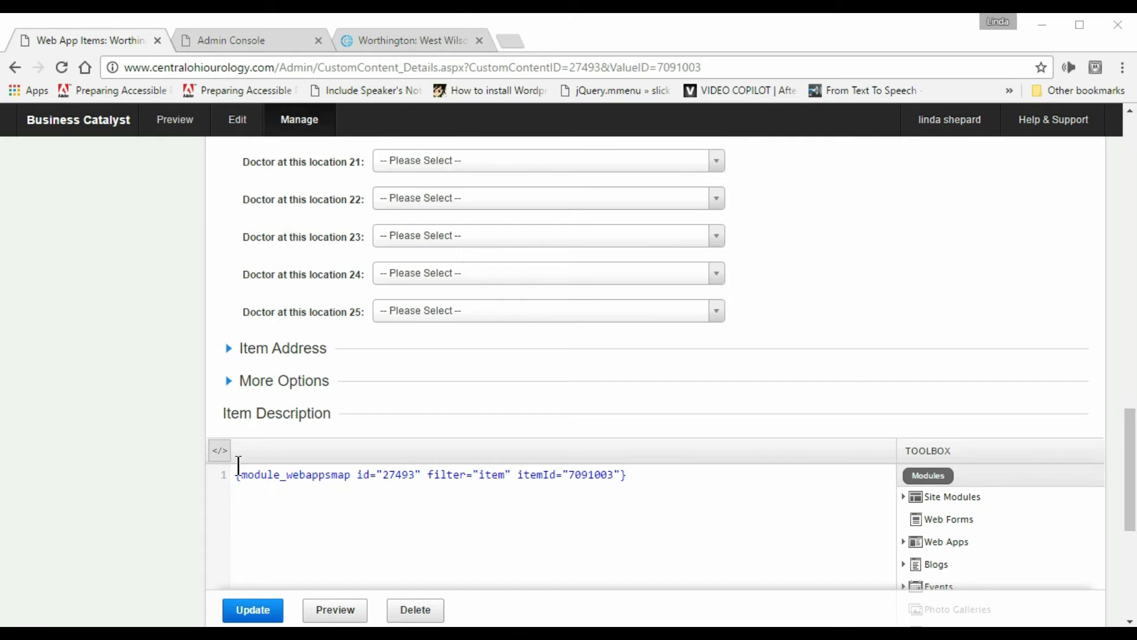
left_click(609, 545)
key("Home")
type("<")
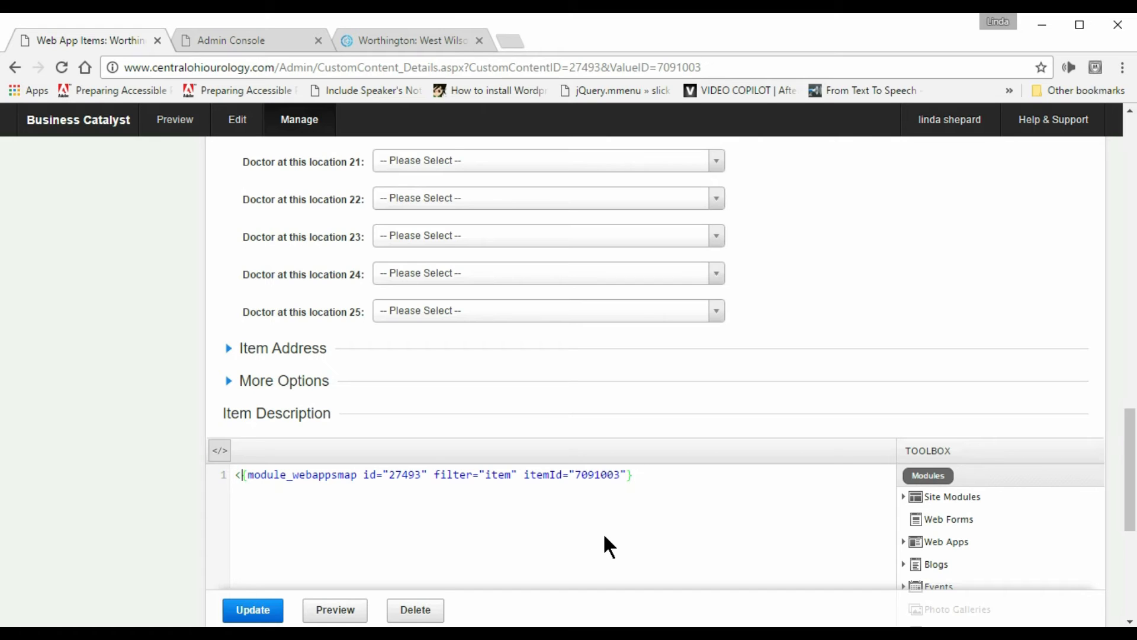
type("div")
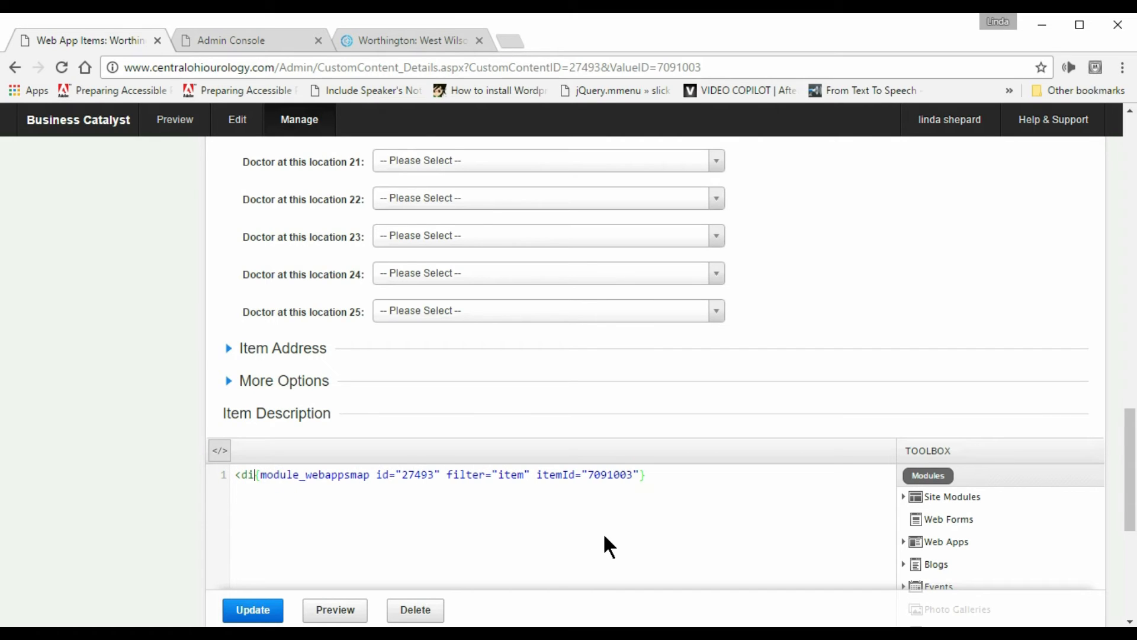
type(" c")
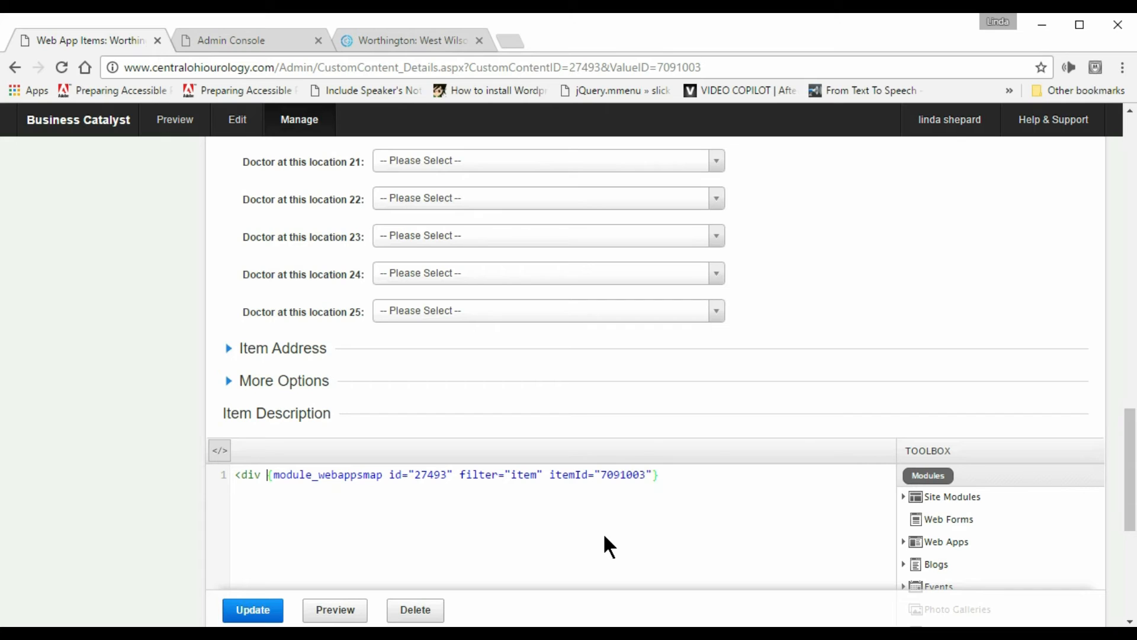
type("lass")
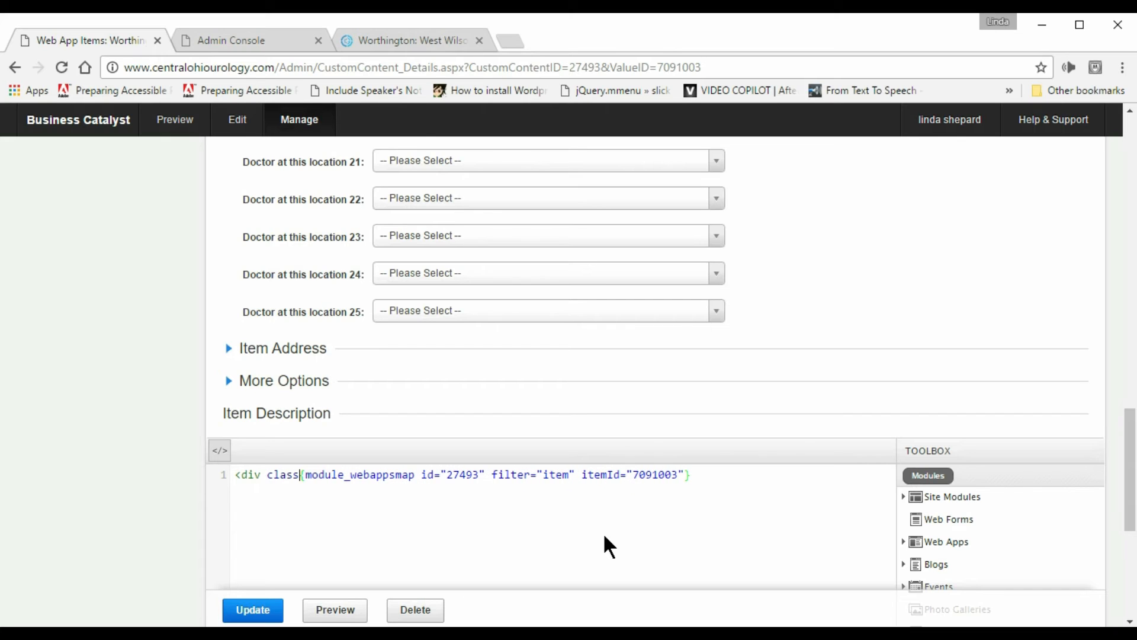
type("=")
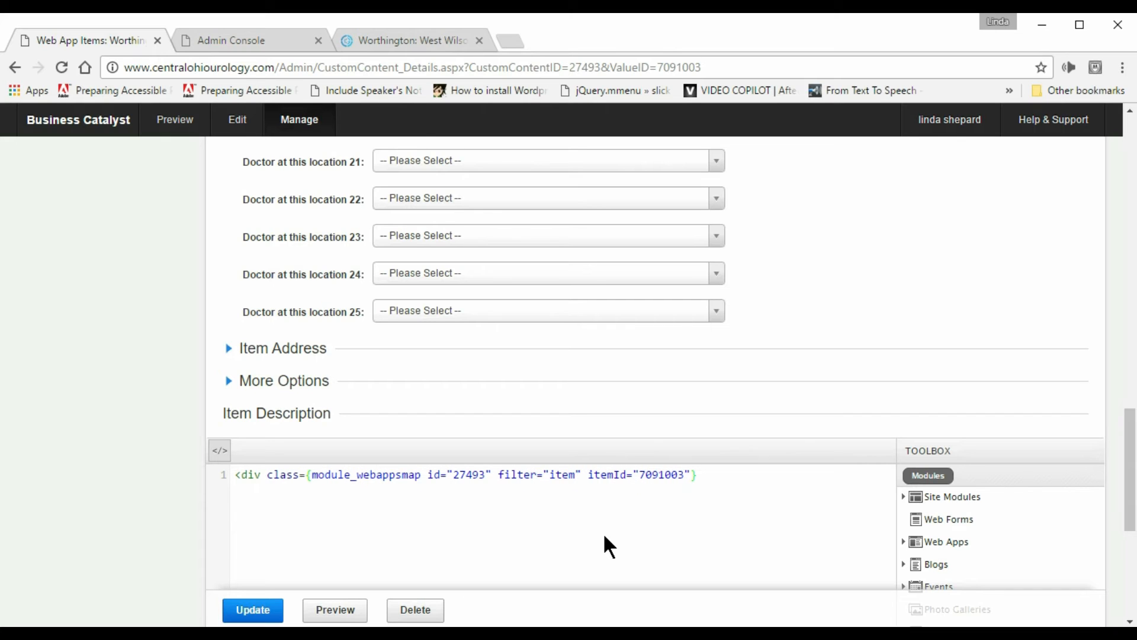
type("\"")
type("flex-")
type("video")
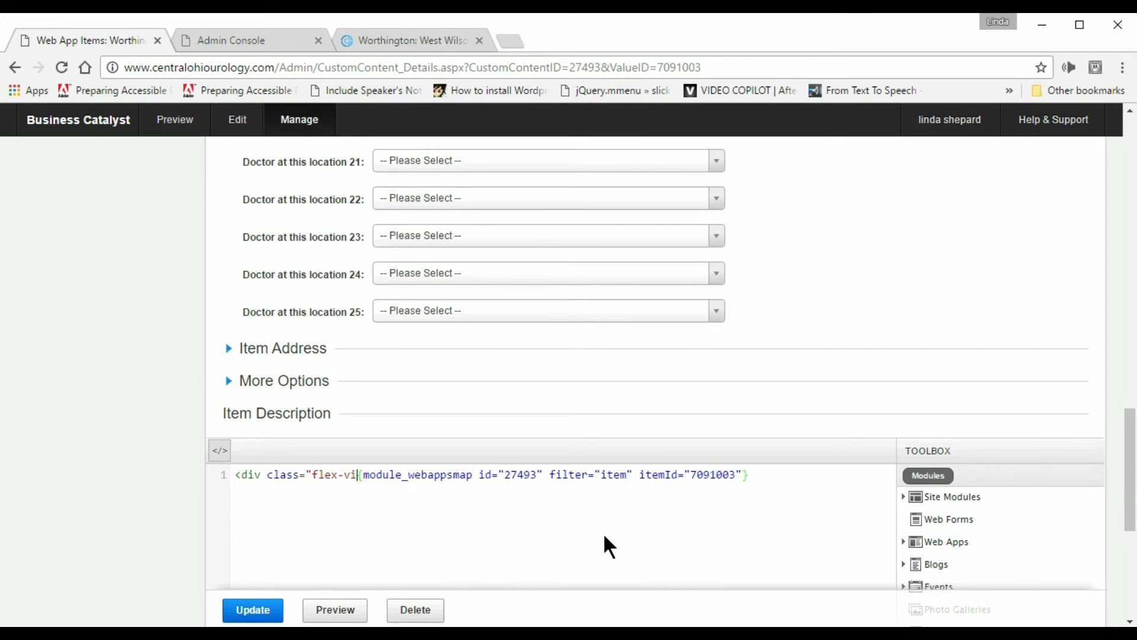
type("\"")
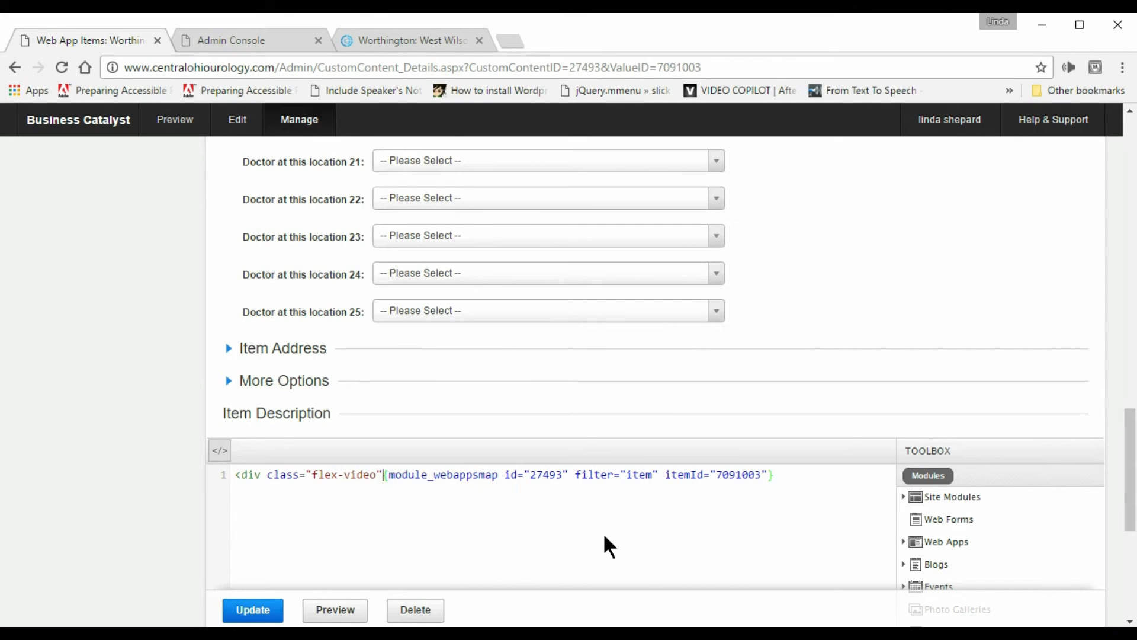
type(">")
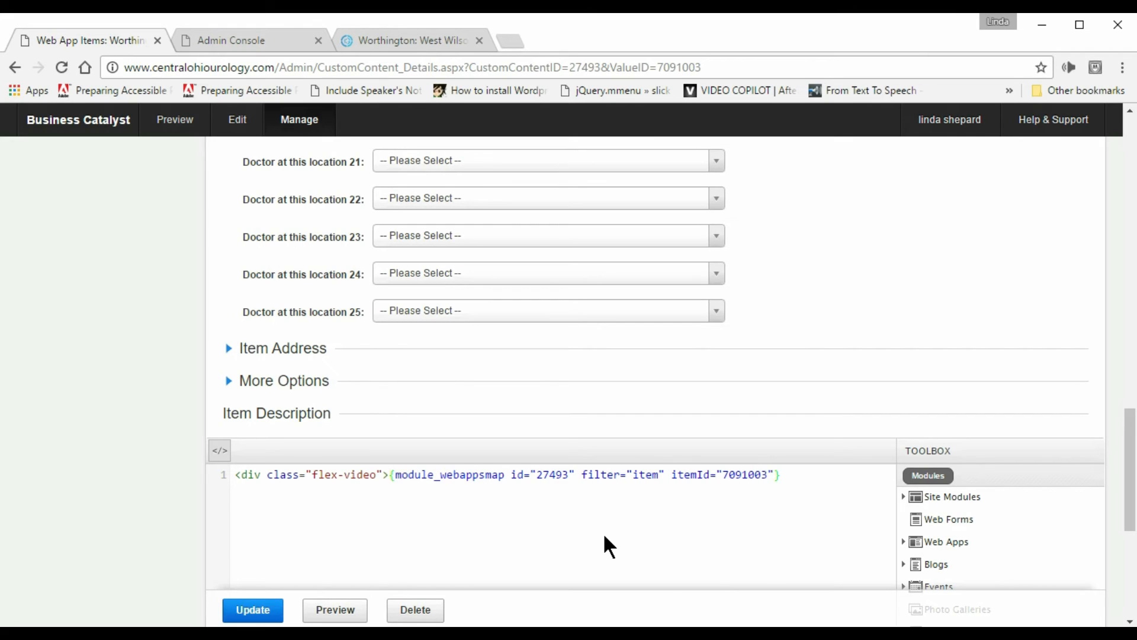
- Close the wrapper with </div> after the map module code and save the location item
left_click(797, 473)
type("</div>")
left_click(265, 611)
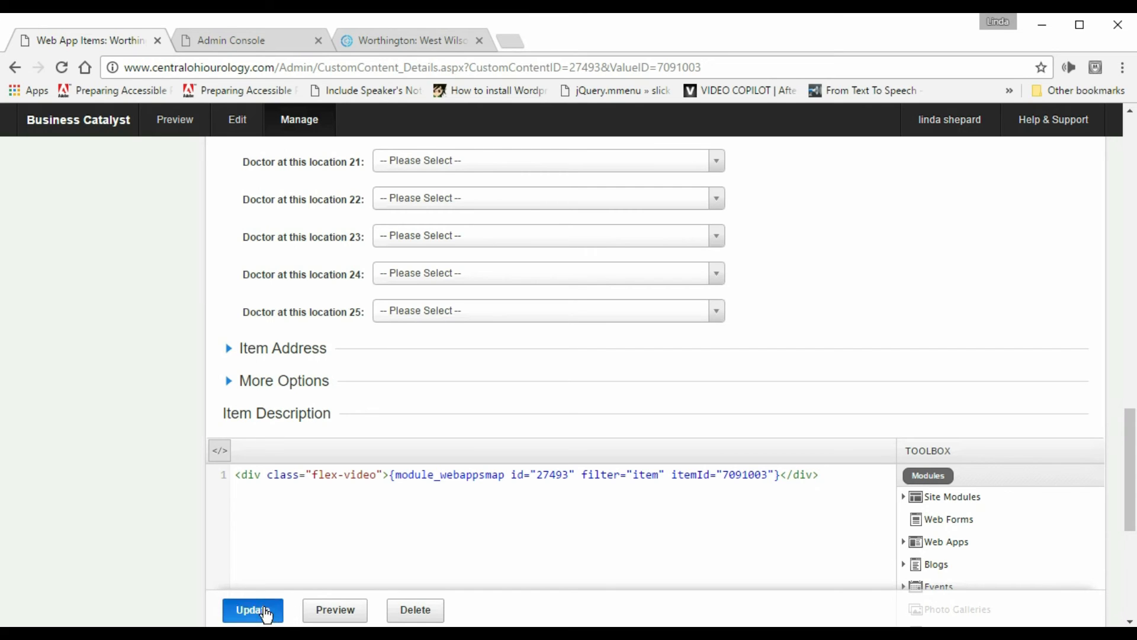
- Reload the Worthington location's live page, check the map's fit and pan the map to bring its marker toward the centre
left_click(428, 37)
left_click(61, 68)
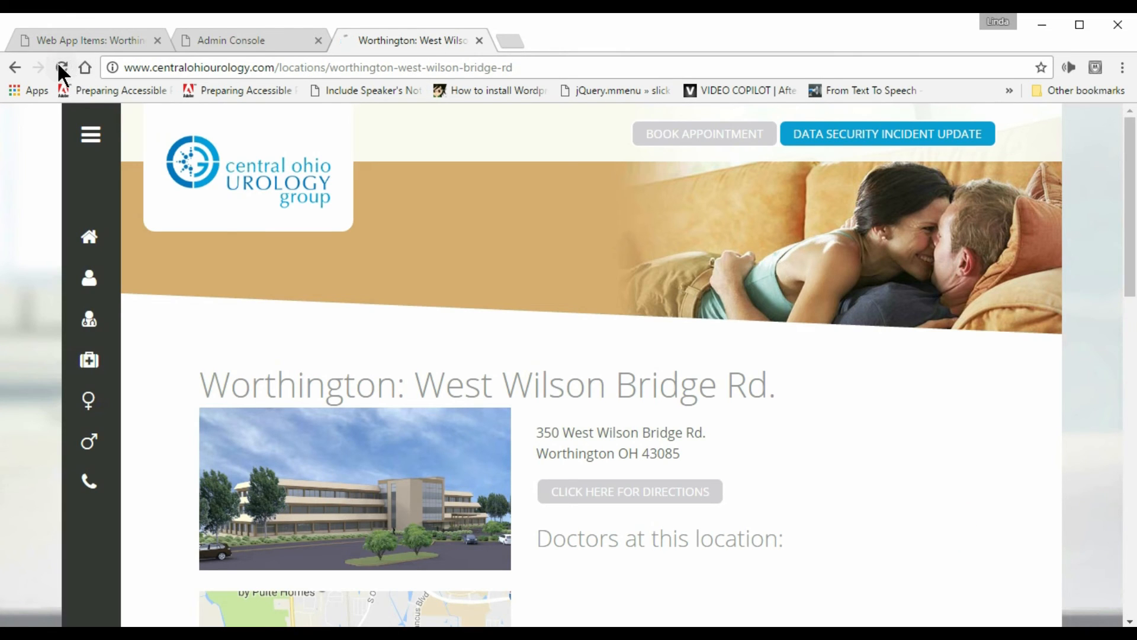
scroll(533, 579, "down", 4)
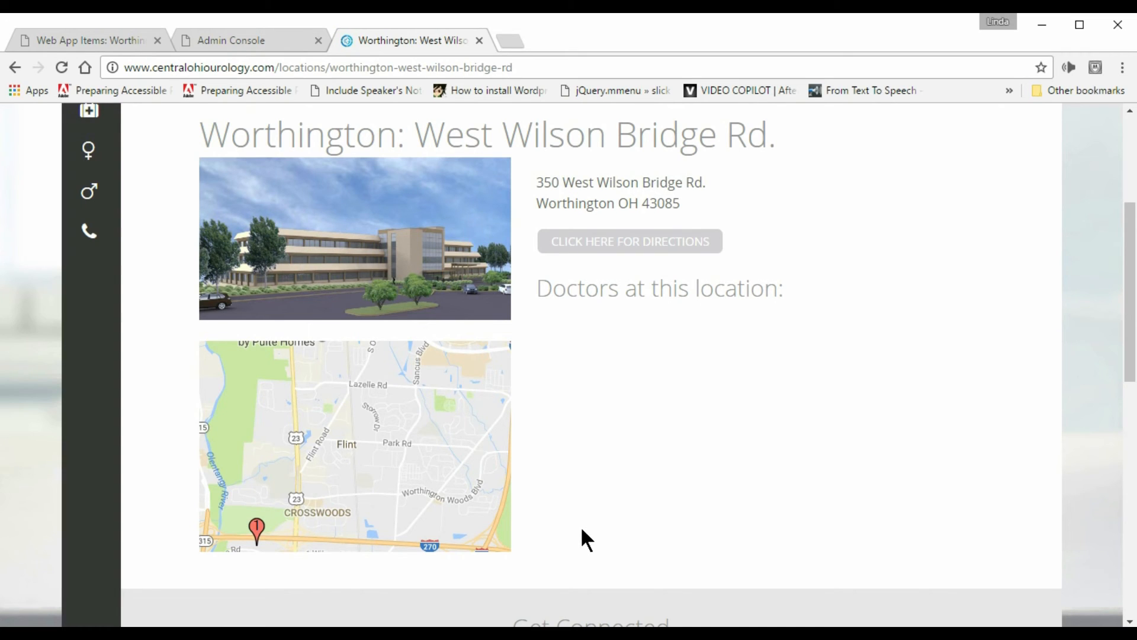
left_click_drag(281, 513, 343, 433)
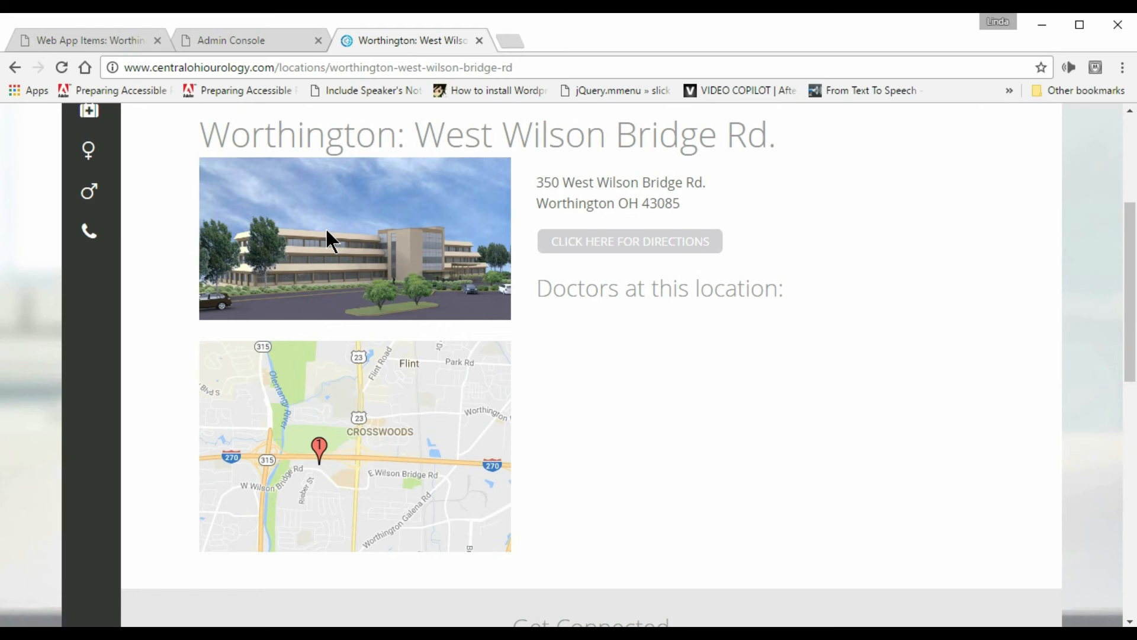
scroll(904, 402, "up", 4)
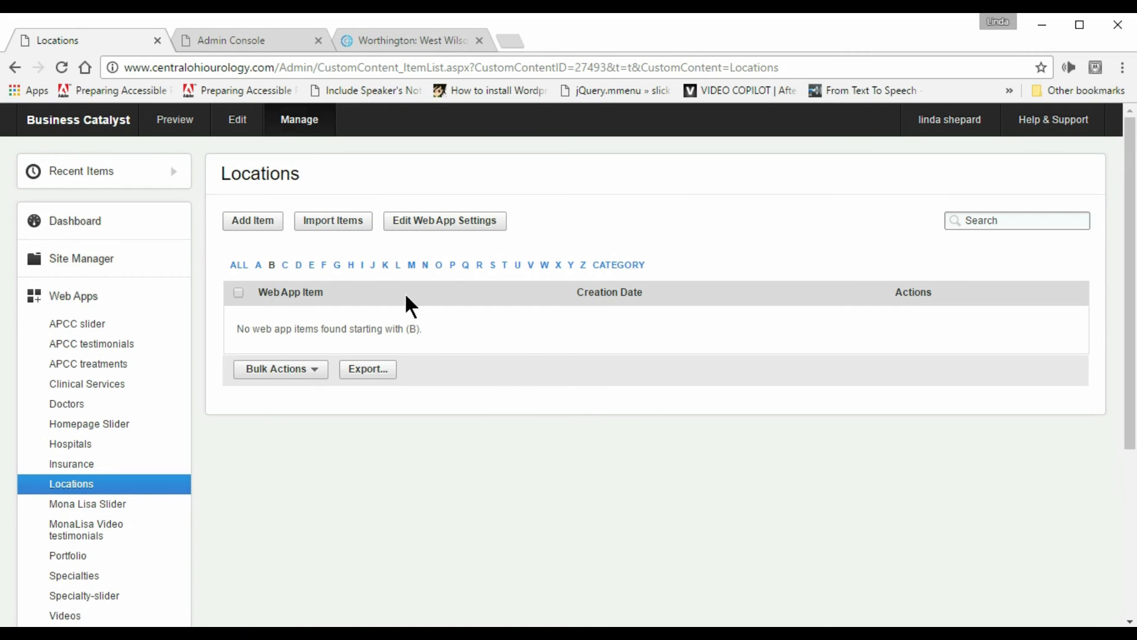
- Filter the Locations items by W, reopen "Worthington: West Wilson Bridge Rd." and start classifying the item
left_click(544, 265)
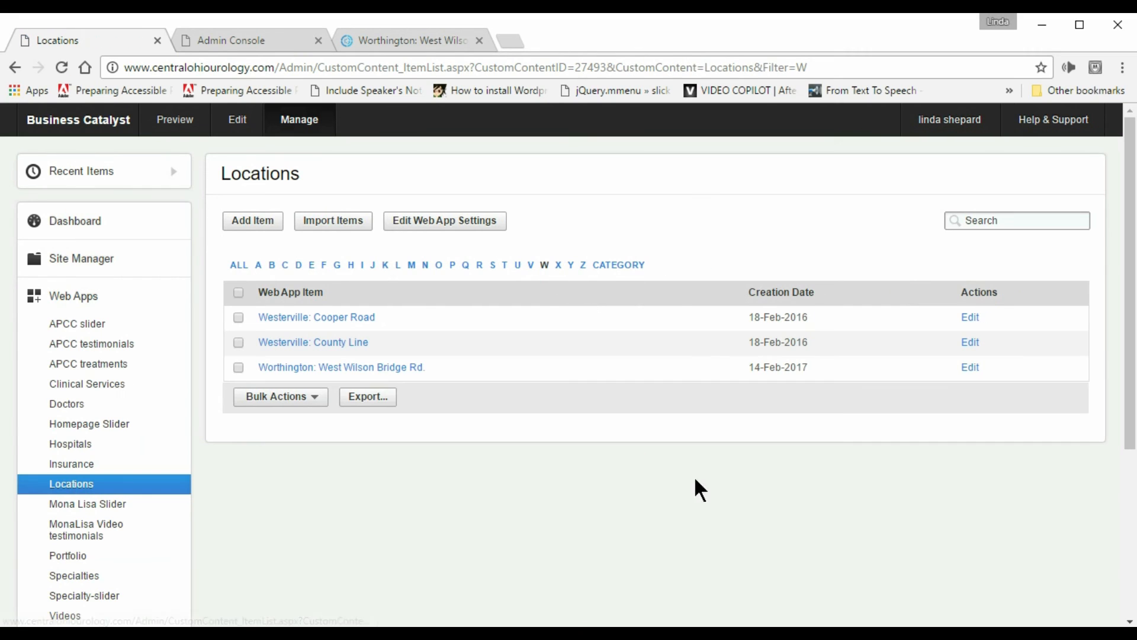
left_click(386, 369)
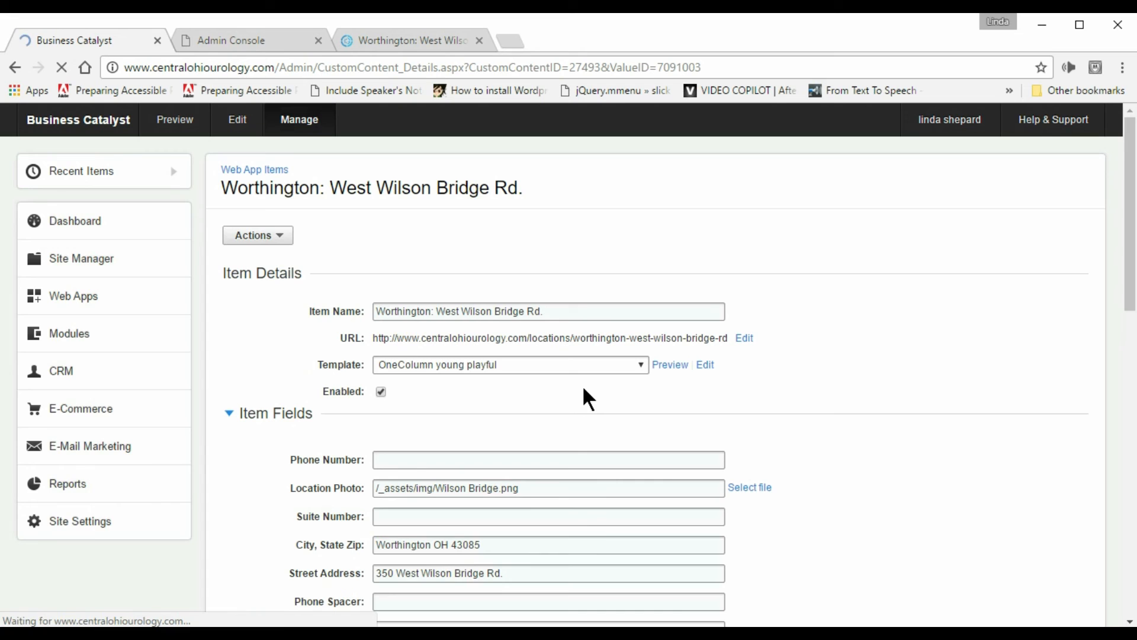
left_click(283, 240)
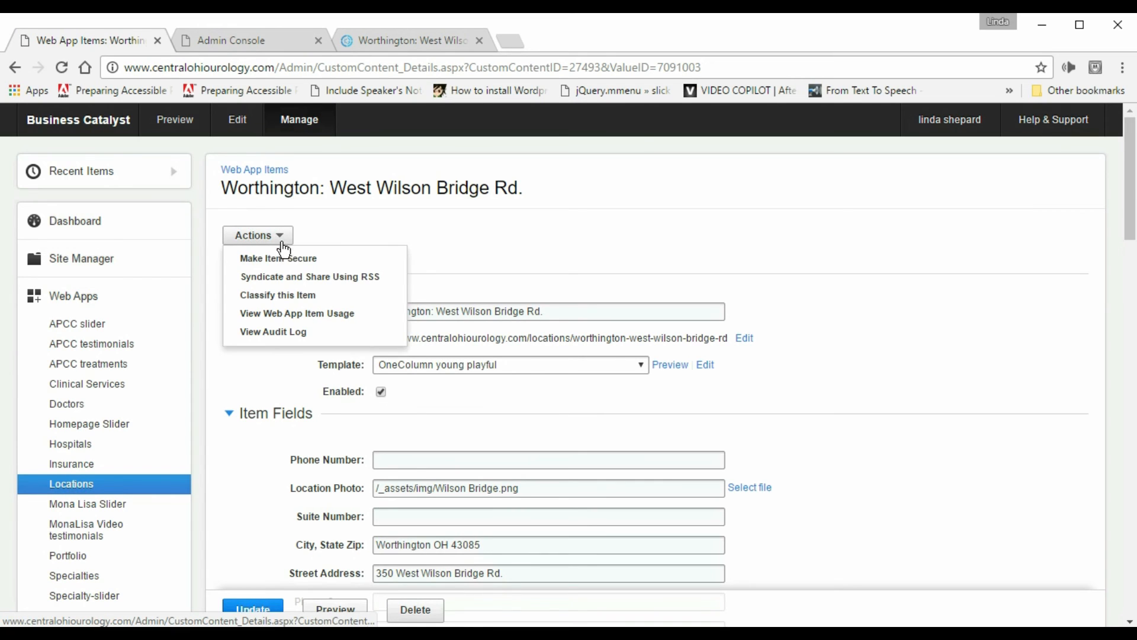
left_click(279, 297)
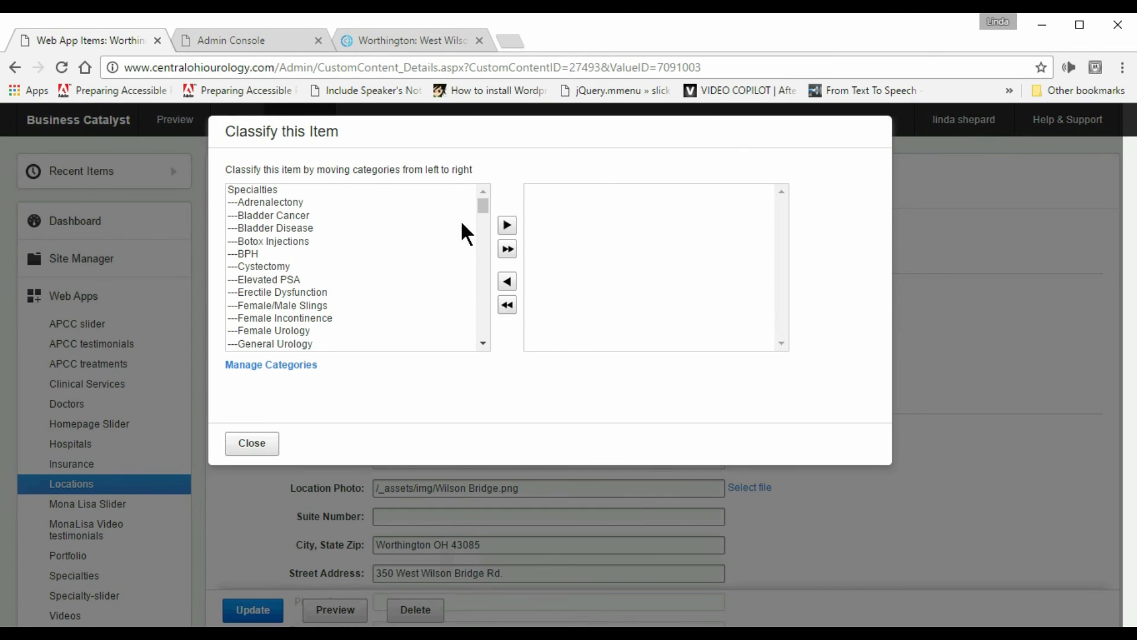
- Classify the Worthington item under the first doctor listed in the Doctors category group and save the item
scroll(485, 334, "down", 4)
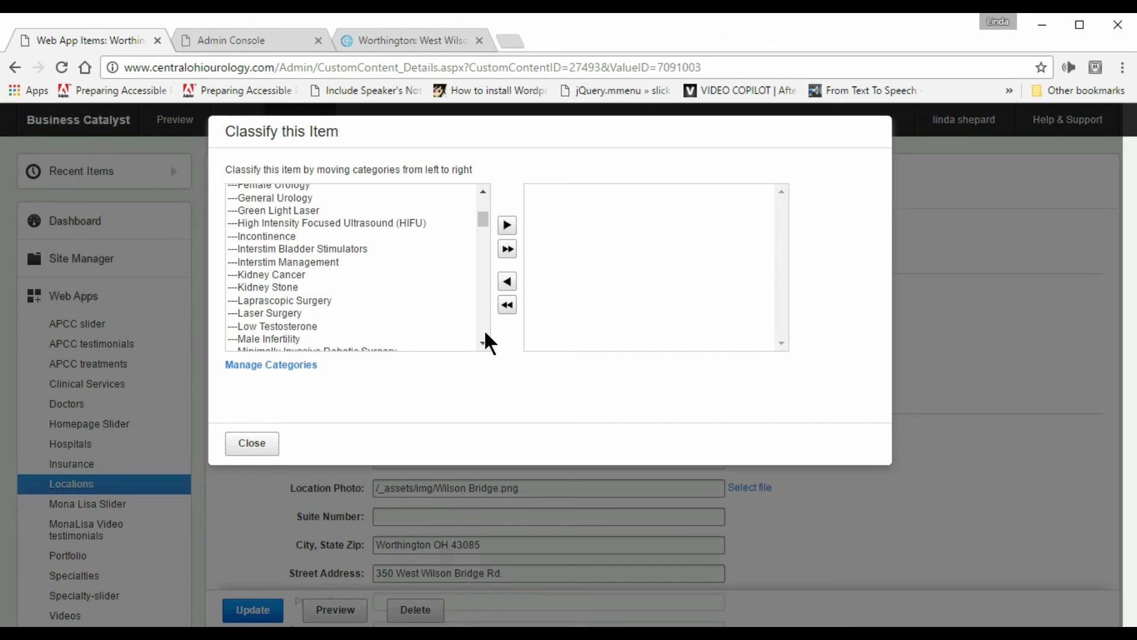
scroll(485, 333, "down", 12)
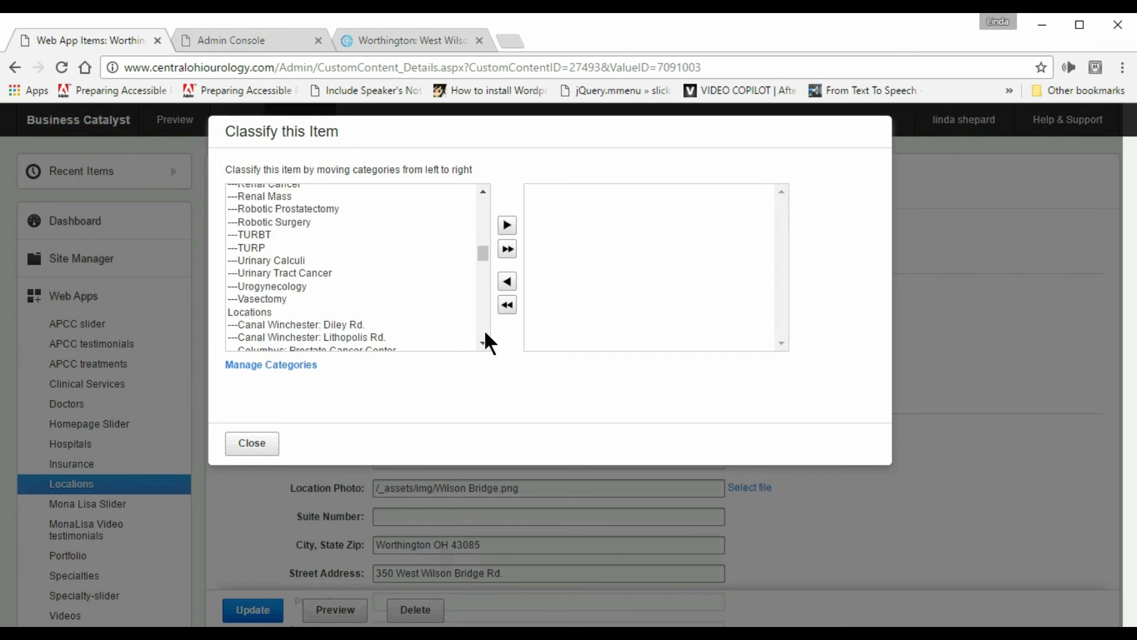
scroll(486, 333, "down", 10)
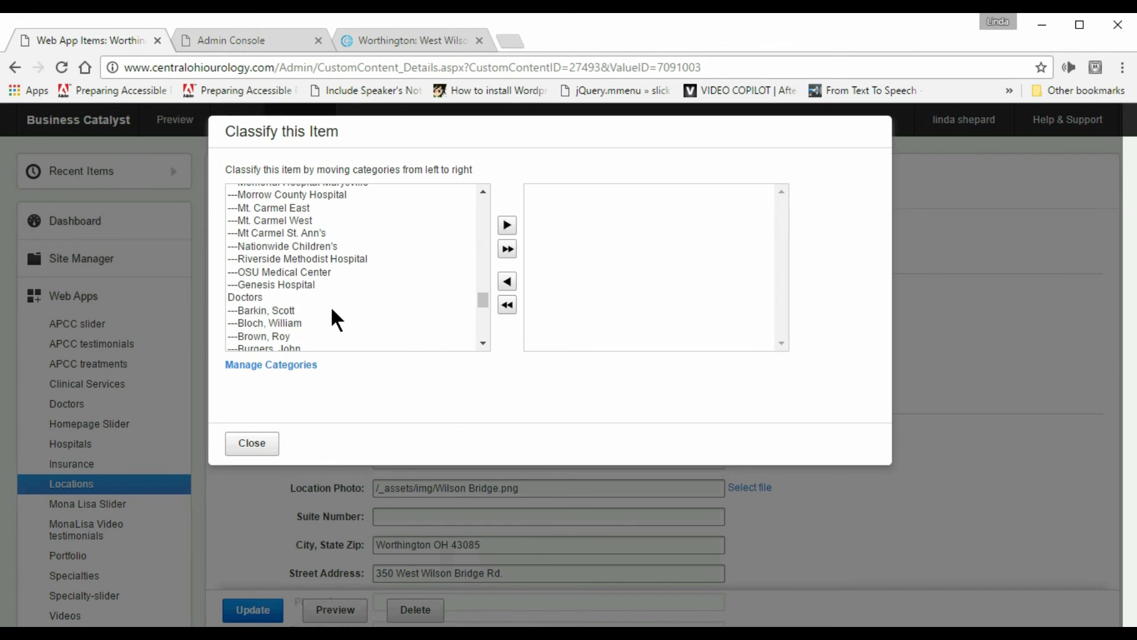
left_click(266, 309)
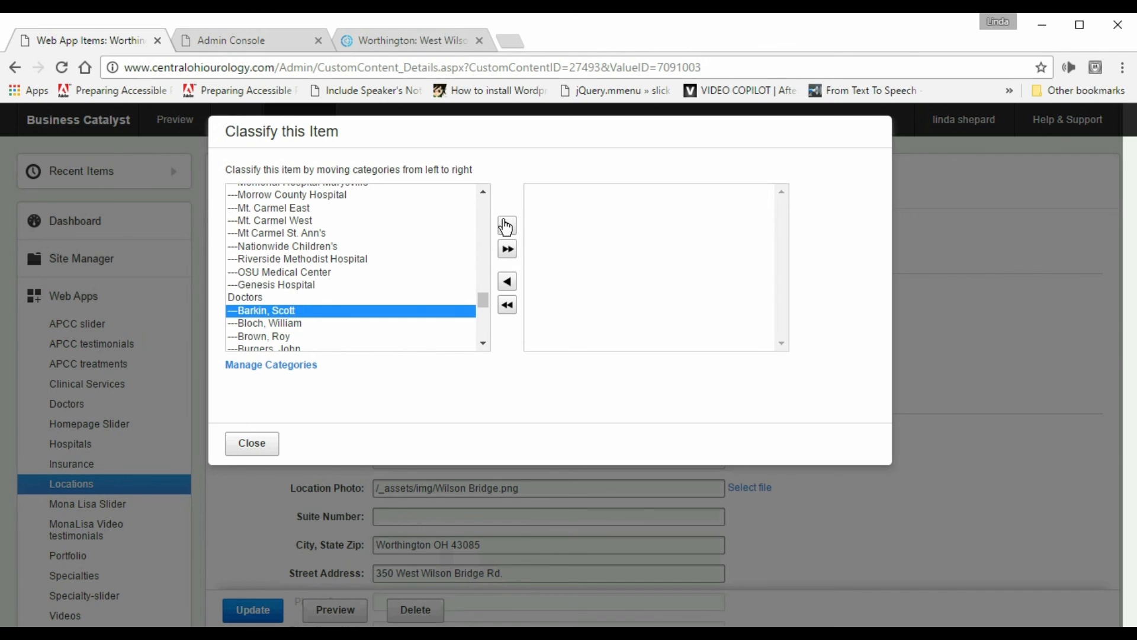
left_click(506, 224)
left_click(253, 449)
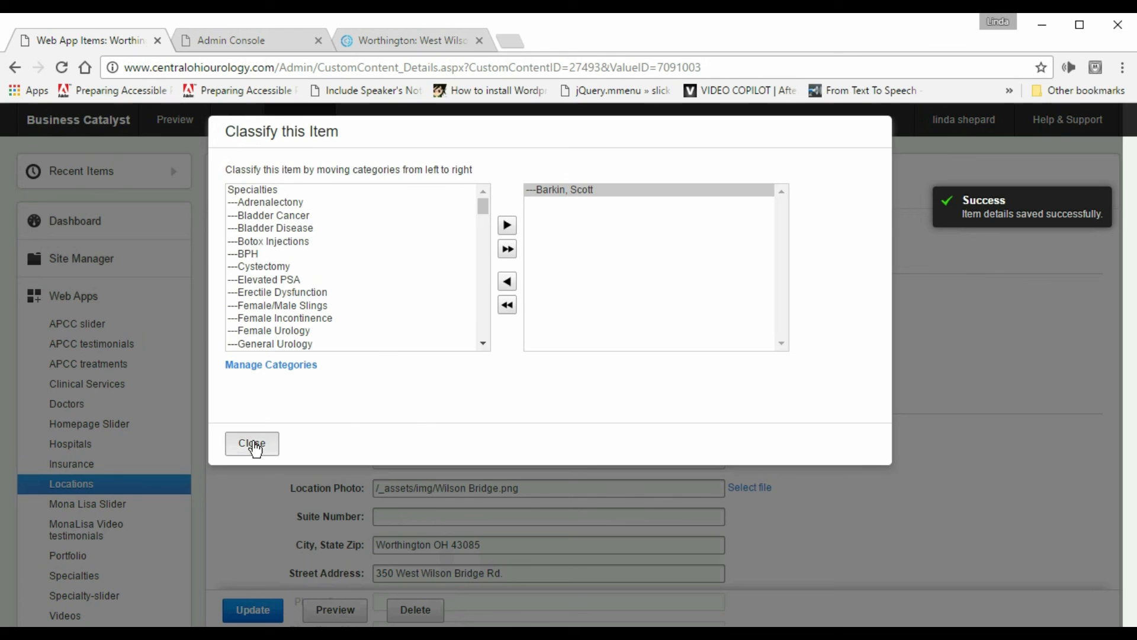
left_click(251, 610)
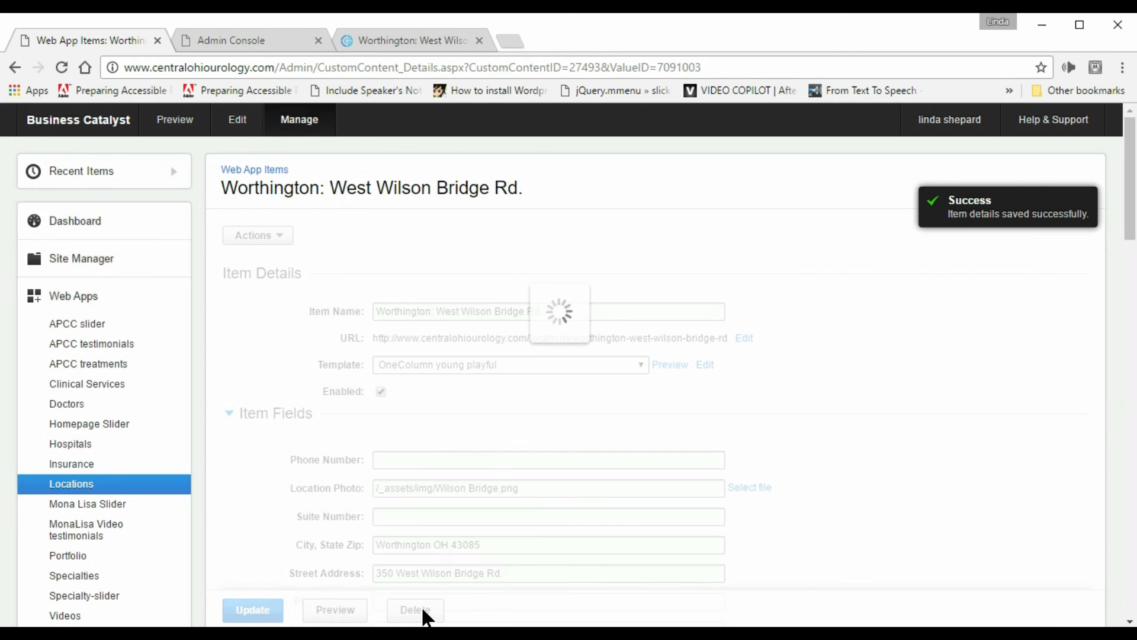